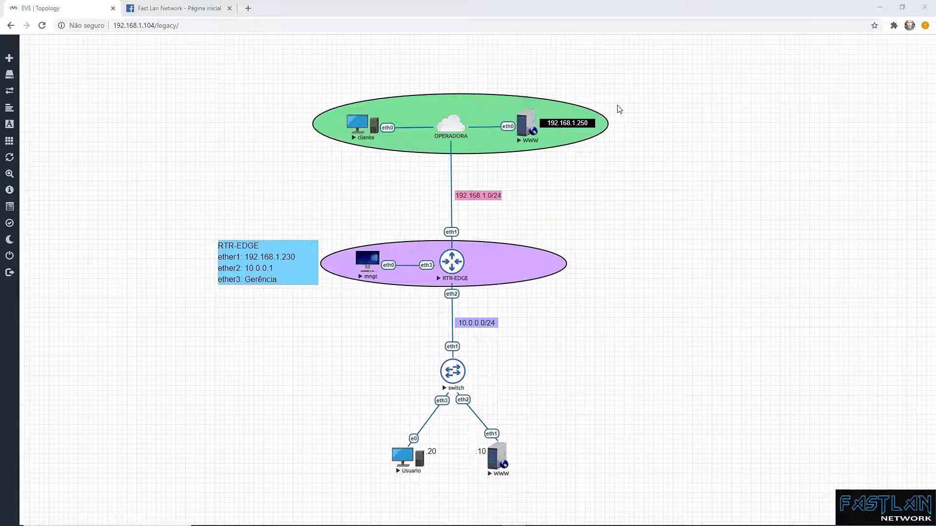
Step: Open the remote console of the Usuario node with ultravnc_wrapper.bat and move its window clear of the topology
mouse_move(658, 523)
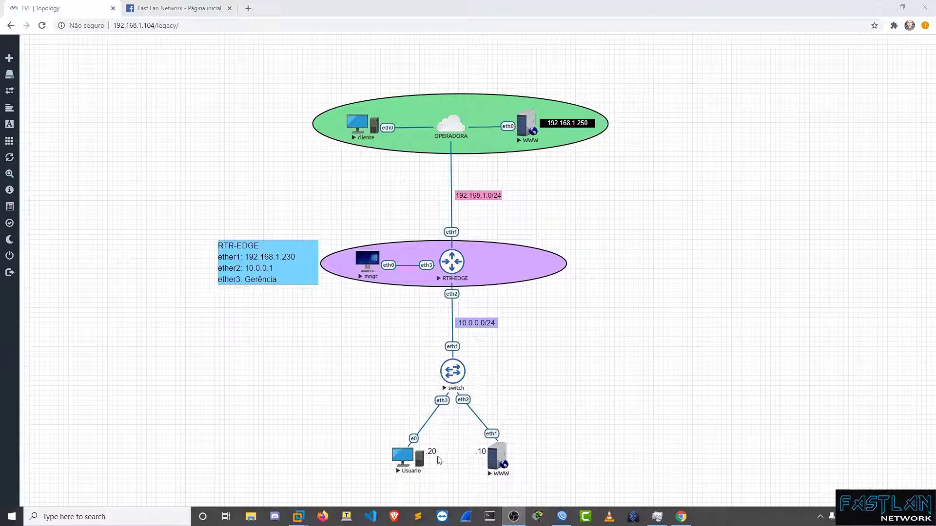
click(406, 459)
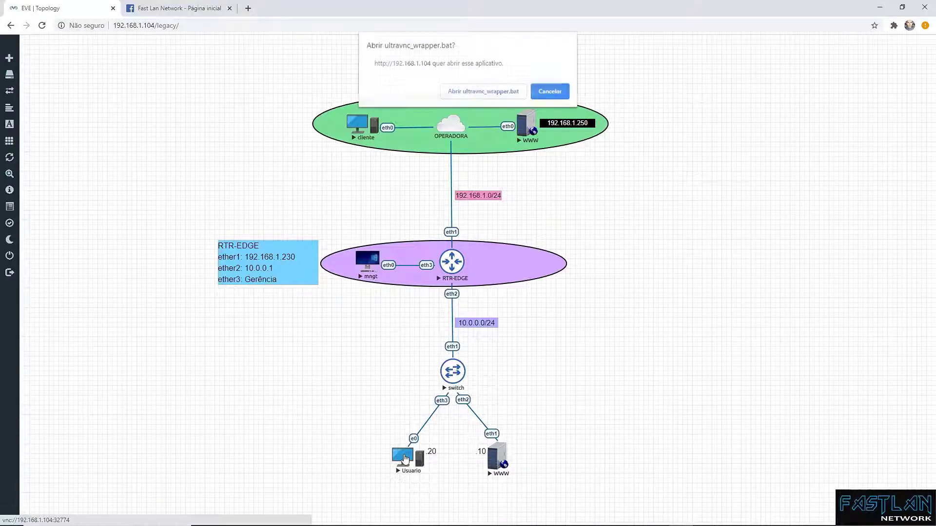
click(485, 90)
drag(594, 28, 636, 3)
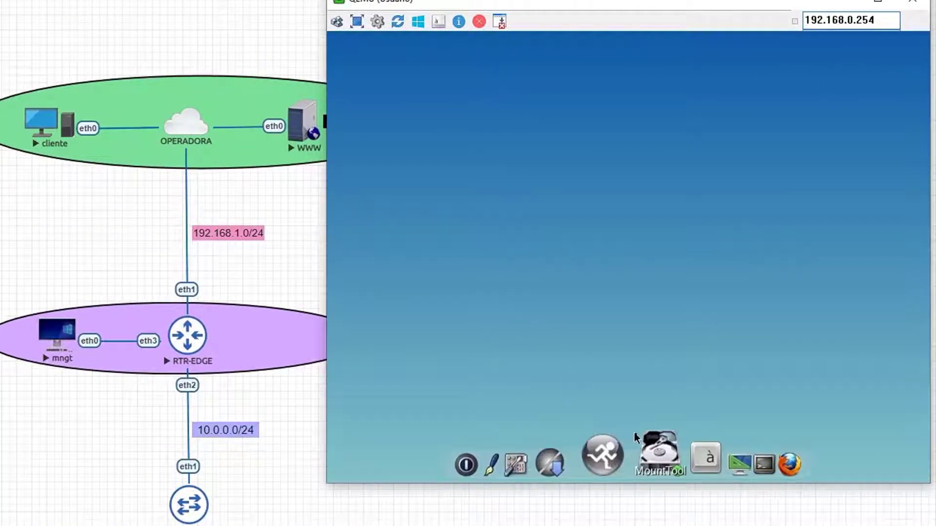
Step: Open a terminal on Usuario and run "ifconfig" to check the eth0 IP address
click(725, 450)
text(ifconfig)
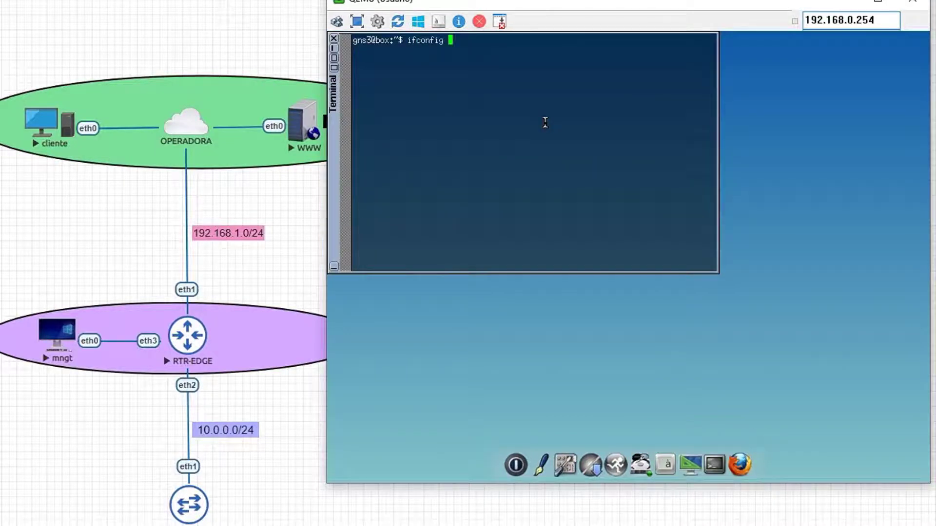
key(Return)
drag(443, 59, 488, 59)
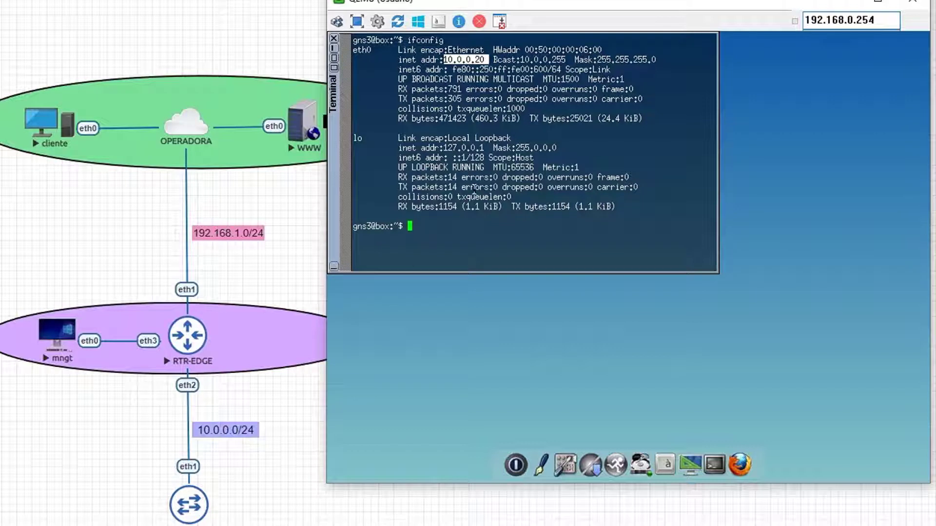
Step: Run "route -n" on Usuario to check its default gateway
click(475, 212)
text(route -n)
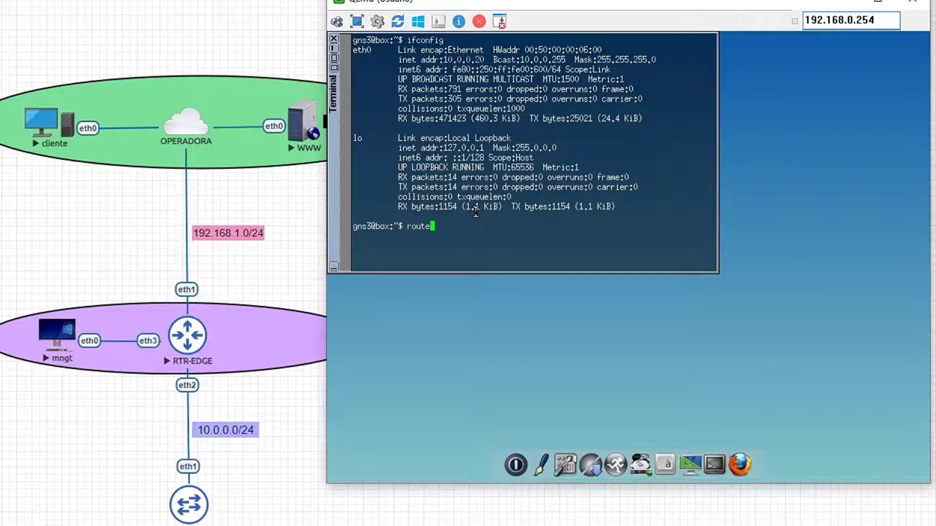
key(Return)
drag(426, 237, 461, 237)
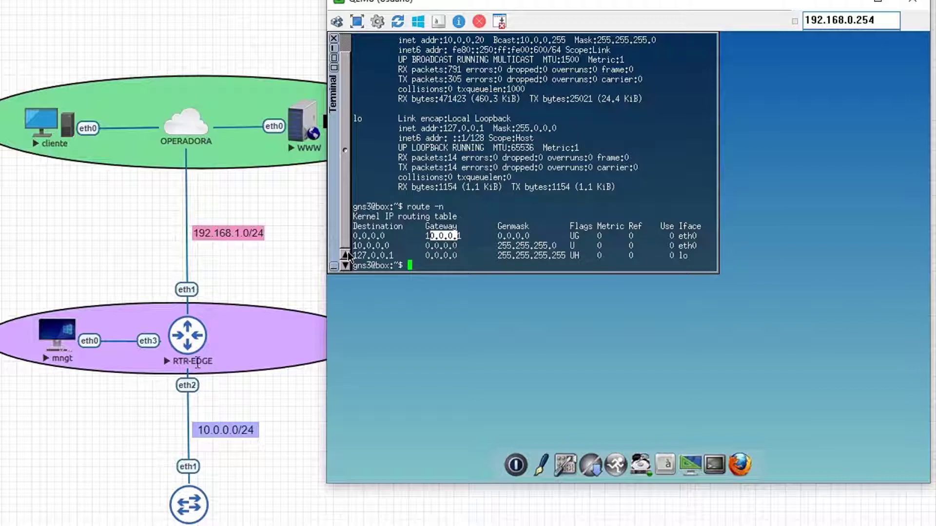
Step: Test connectivity from Usuario to the gateway with "ping 10.0.0.1" and stop the ping after several replies
click(462, 260)
text(ping )
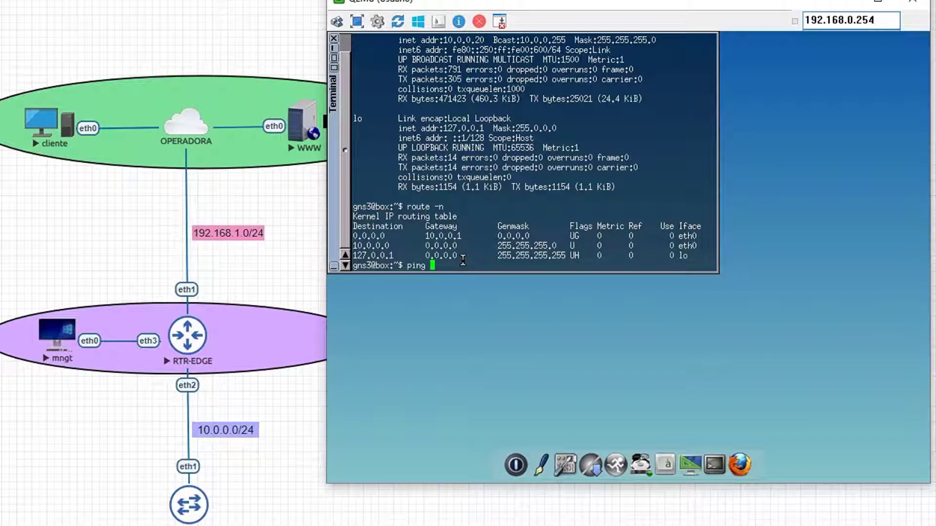
text(10.0.0.1)
key(Return)
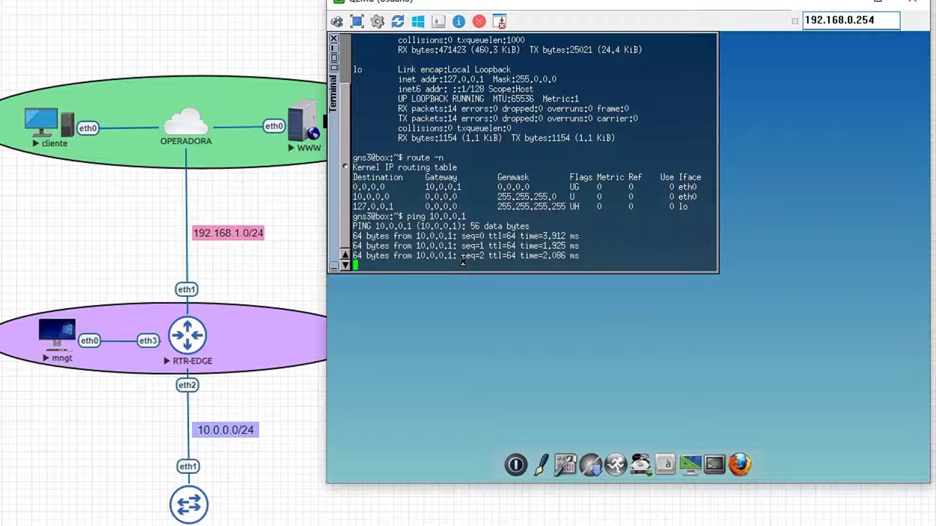
key(ctrl+c)
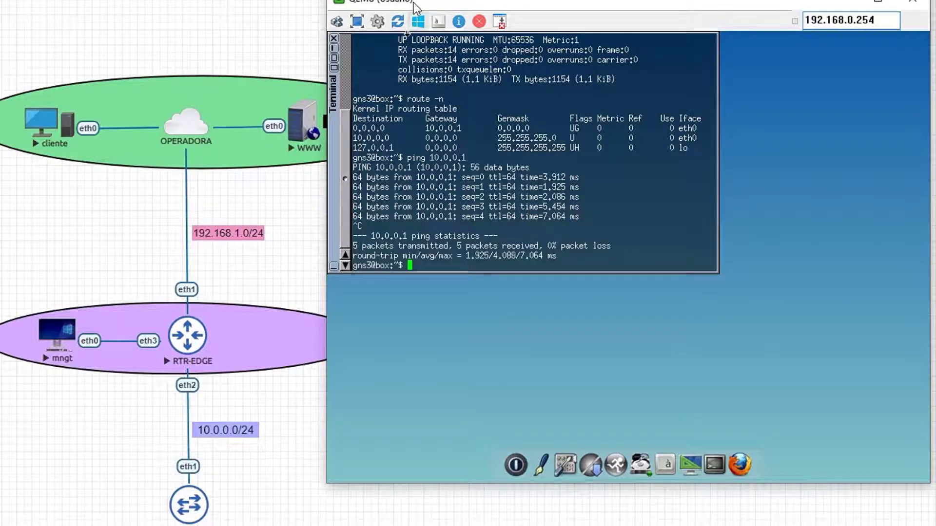
Step: Start "ping 192.168.1.250" from Usuario to the external WWW server and minimize the console with the ping running
mouse_move(416, 6)
mouse_down()
mouse_move(540, 3)
mouse_move(405, 9)
mouse_up()
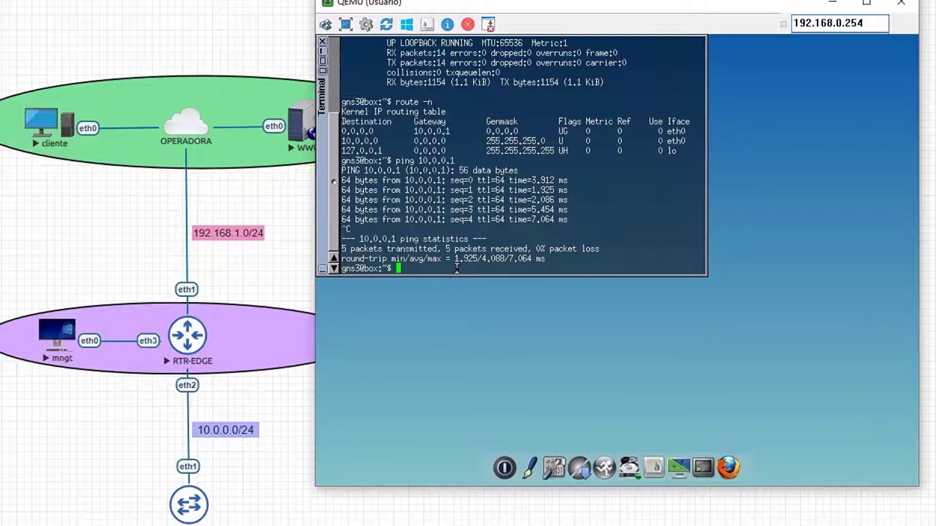
text(ping 192.168.1.250)
key(Return)
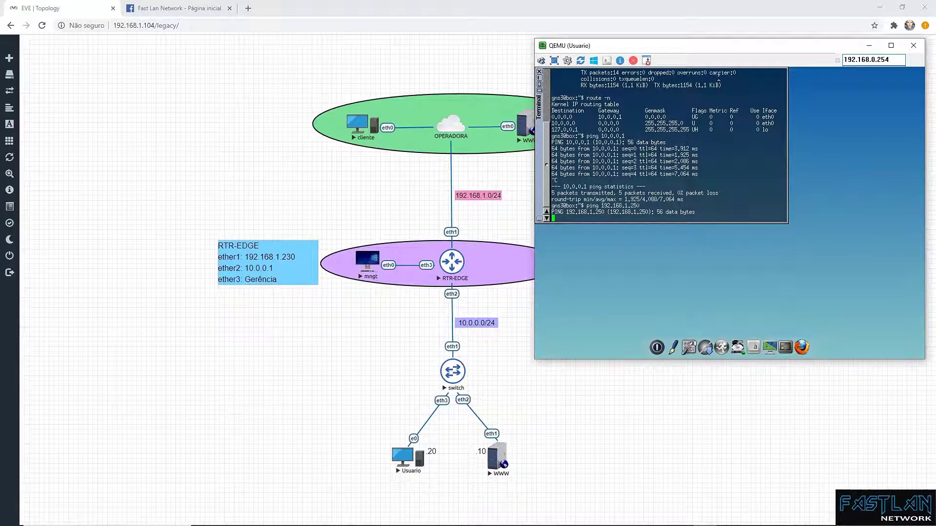
click(869, 45)
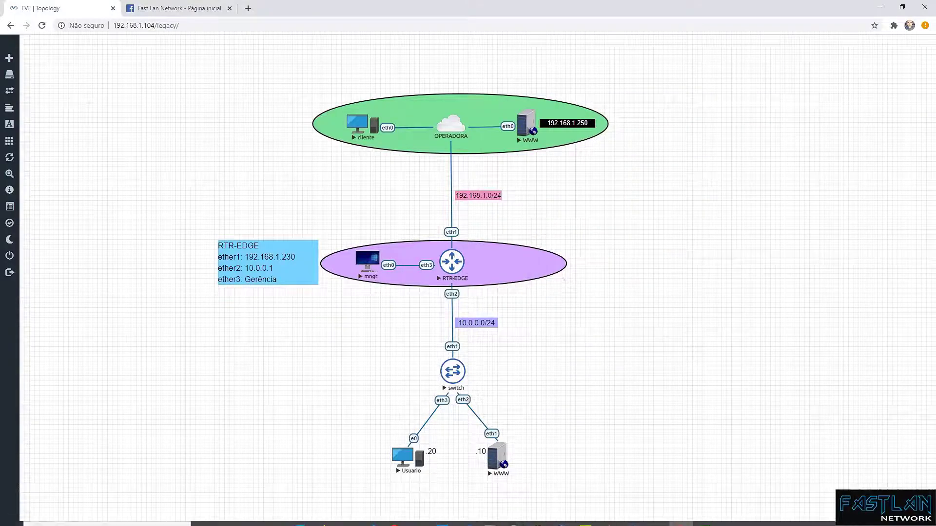
Step: Switch to the RTR-EDGE session in WinBox and test "ping 192.168.1.250" from a new terminal, stopping it after several replies
click(562, 516)
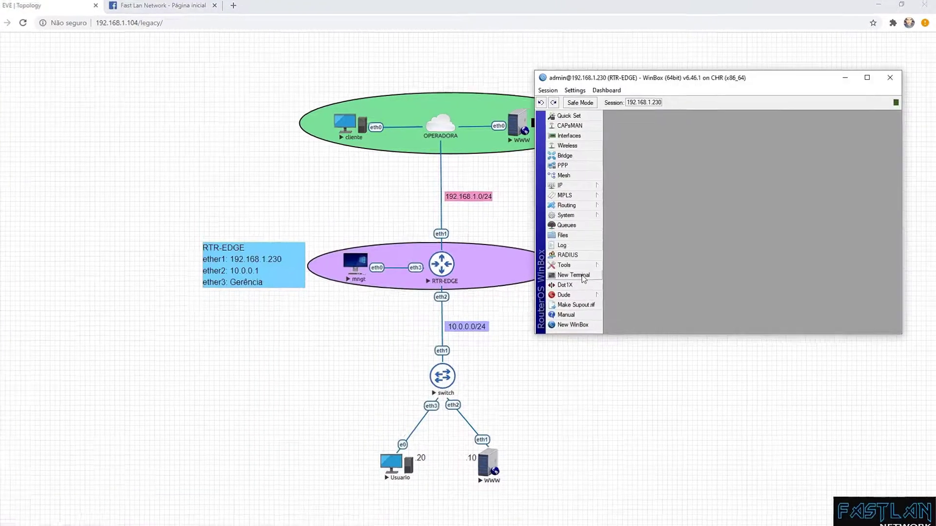
click(576, 392)
text(p)
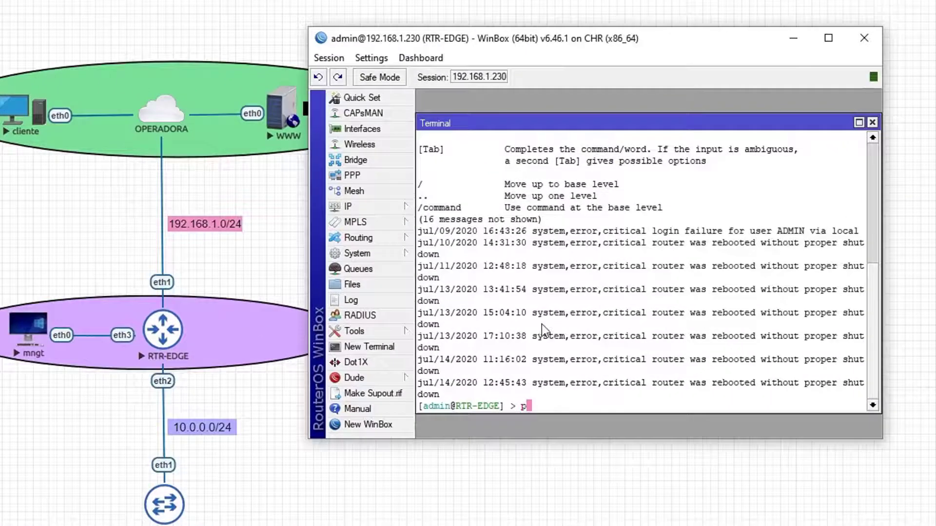
text(ing 192.168.1.250)
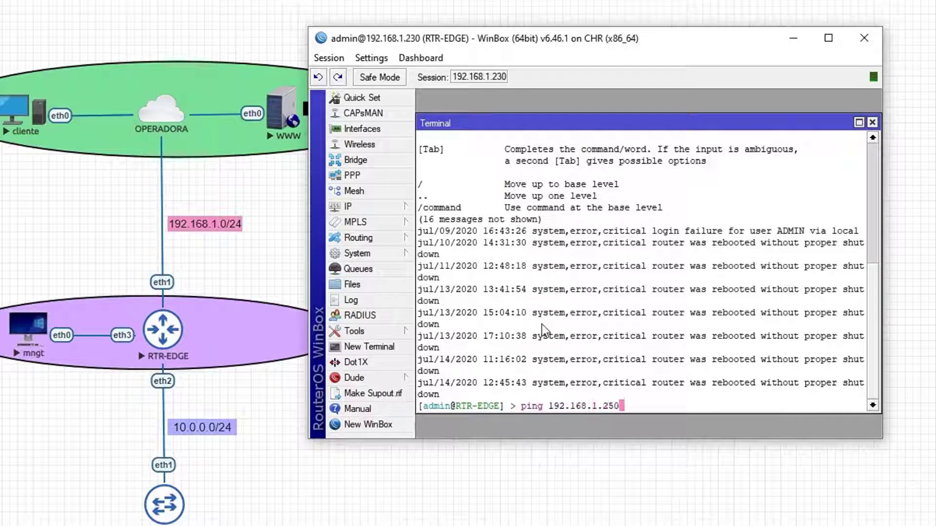
key(Return)
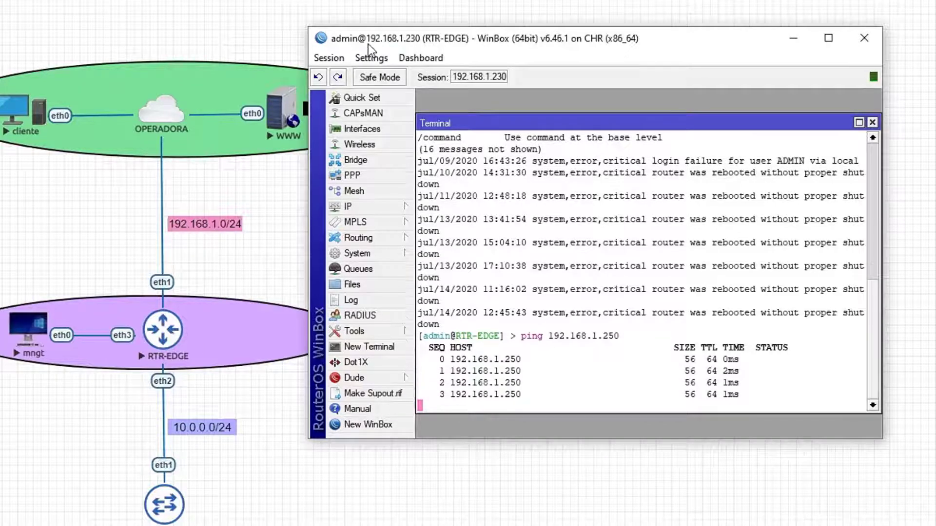
drag(366, 44, 445, 42)
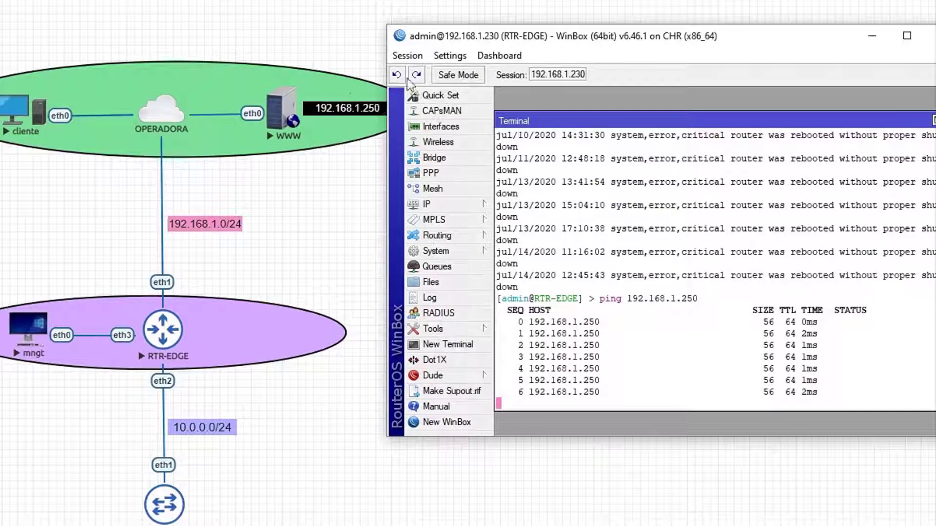
drag(493, 41, 453, 42)
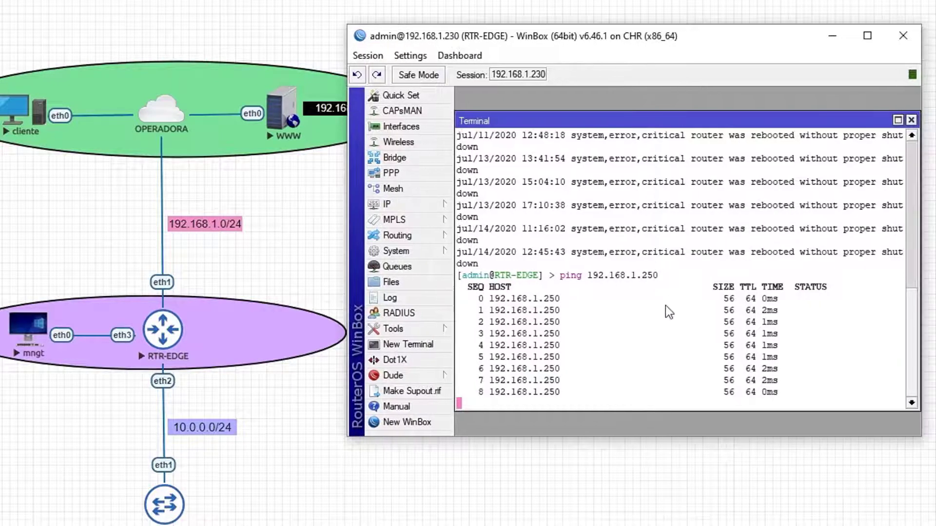
key(ctrl+c)
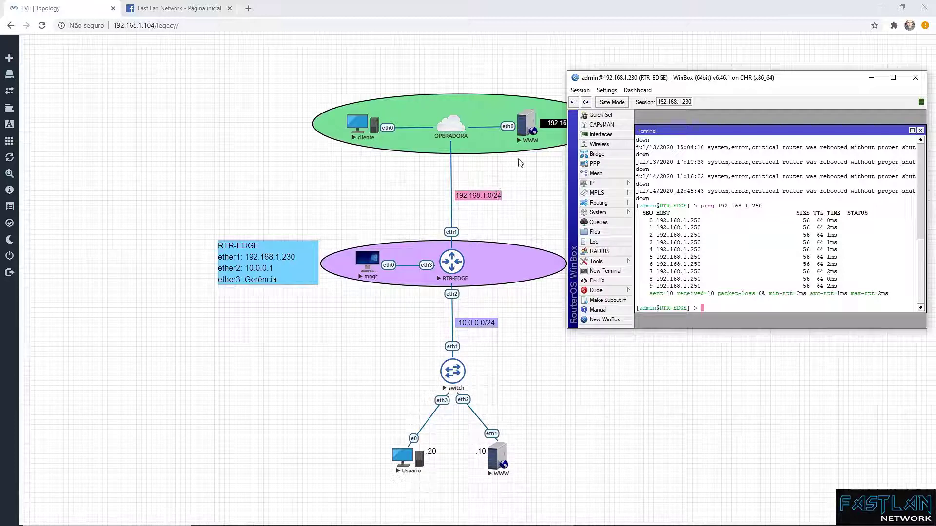
Step: Move the WinBox window aside to expose the topology, and minimize it
drag(598, 78, 617, 61)
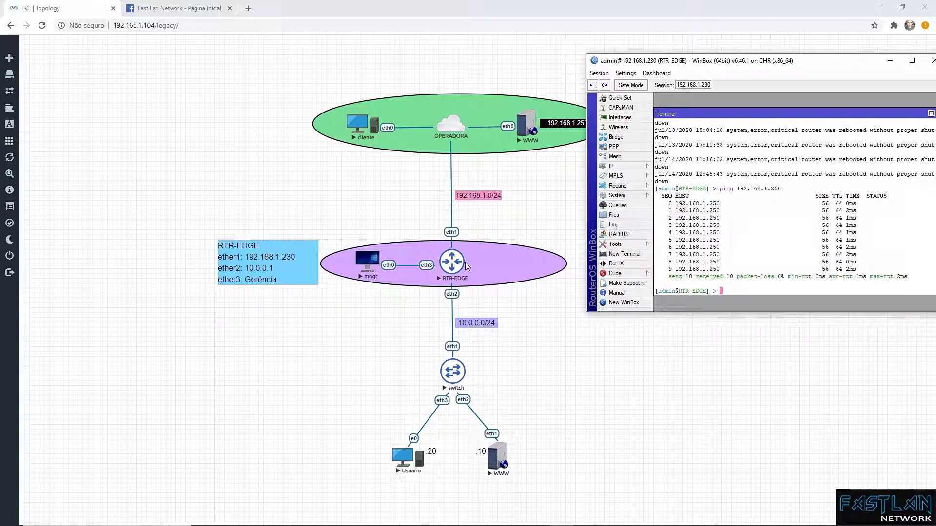
drag(634, 62, 525, 63)
click(781, 62)
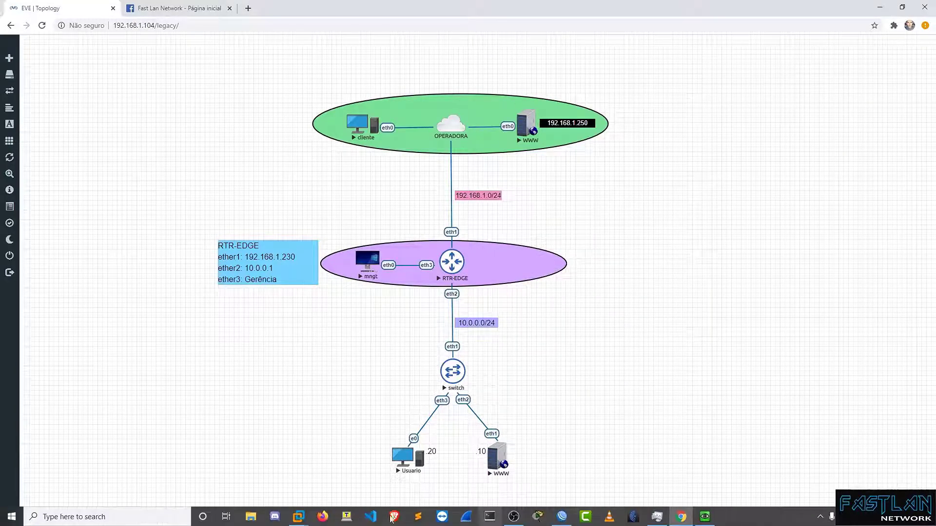
Step: Switch to the Ubuntu 64-bit virtual machine in VMware Workstation and open a terminal there
click(392, 518)
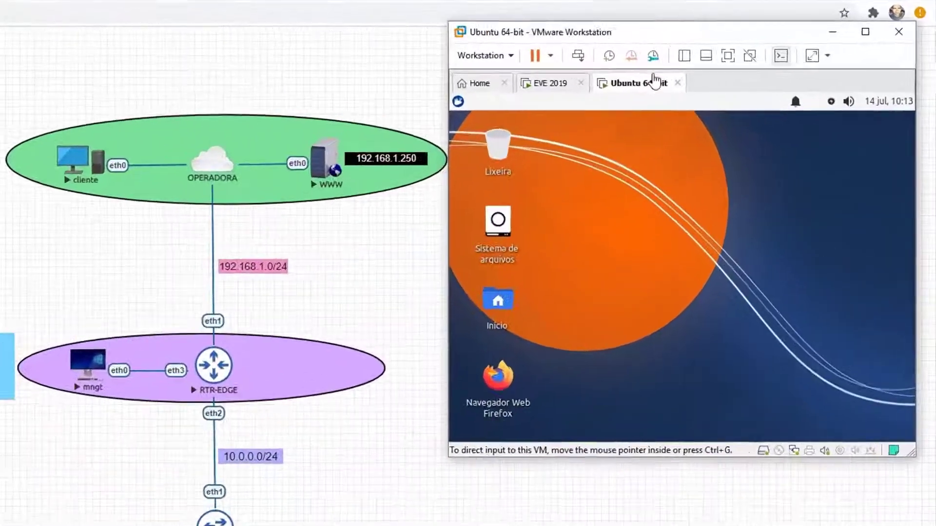
click(458, 101)
click(511, 307)
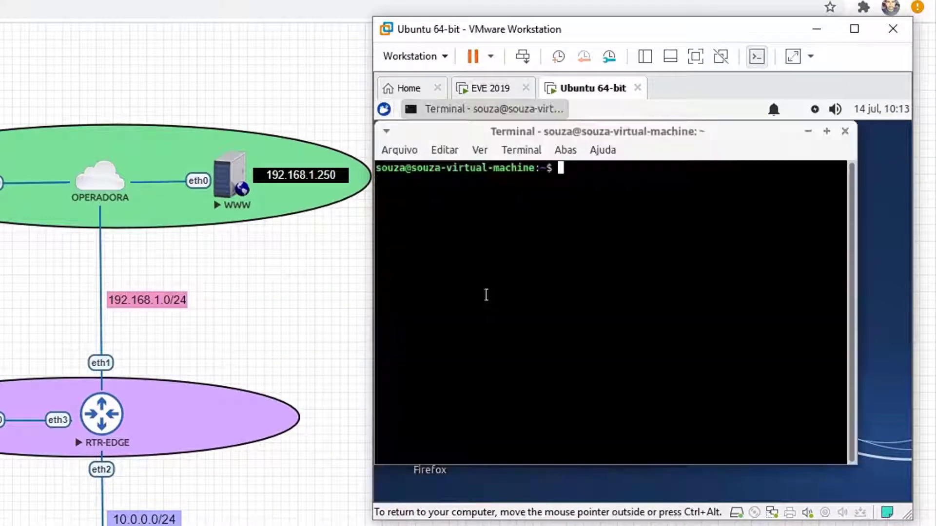
Step: Start an ICMP capture with "sudo tcpdump -i ens33 icmp" and enter the sudo password
text(sudo tcp)
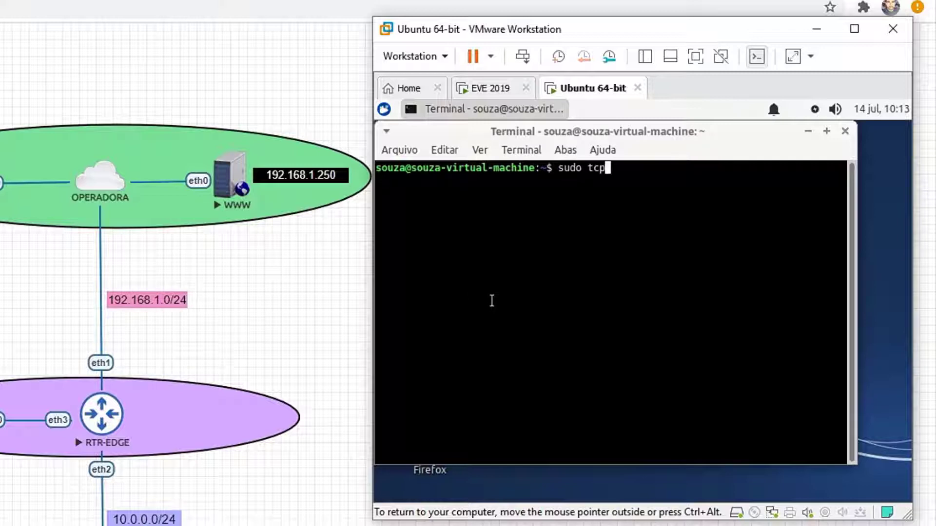
text(dump -i ens3)
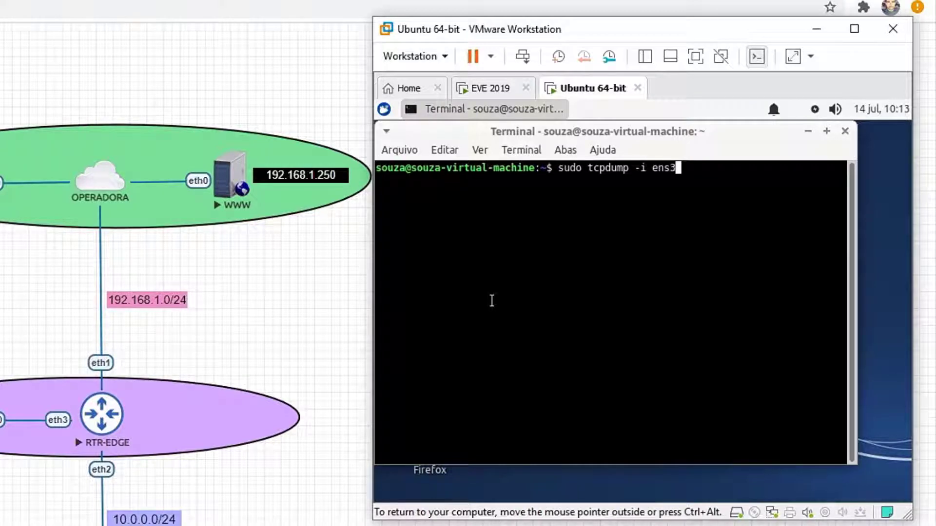
text(3 icmp)
key(Return)
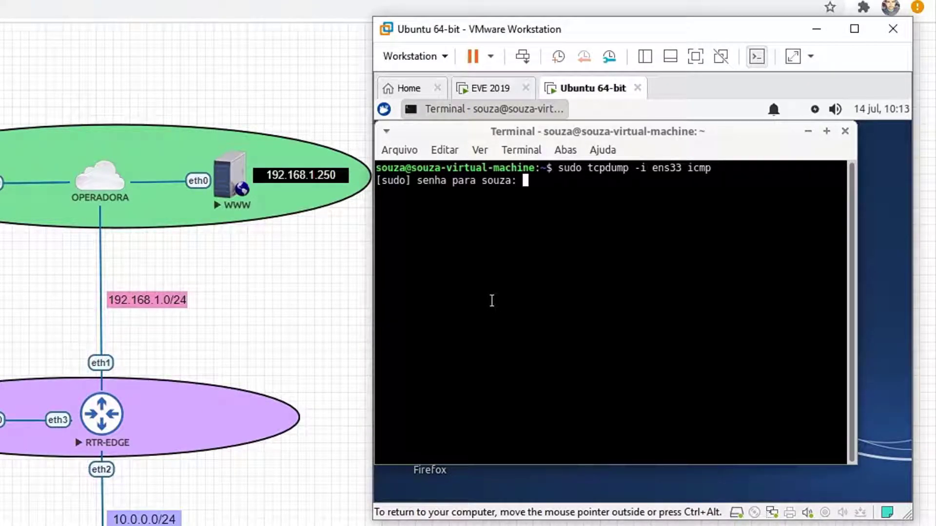
key(Return)
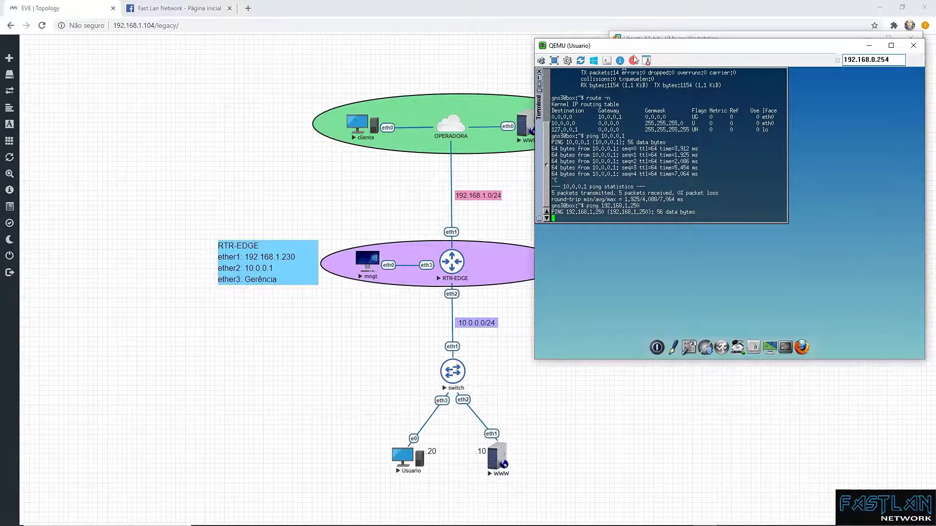
Step: Place the Usuario console beside the Ubuntu VM window and stop its running ping to 192.168.1.250
drag(639, 51, 131, 52)
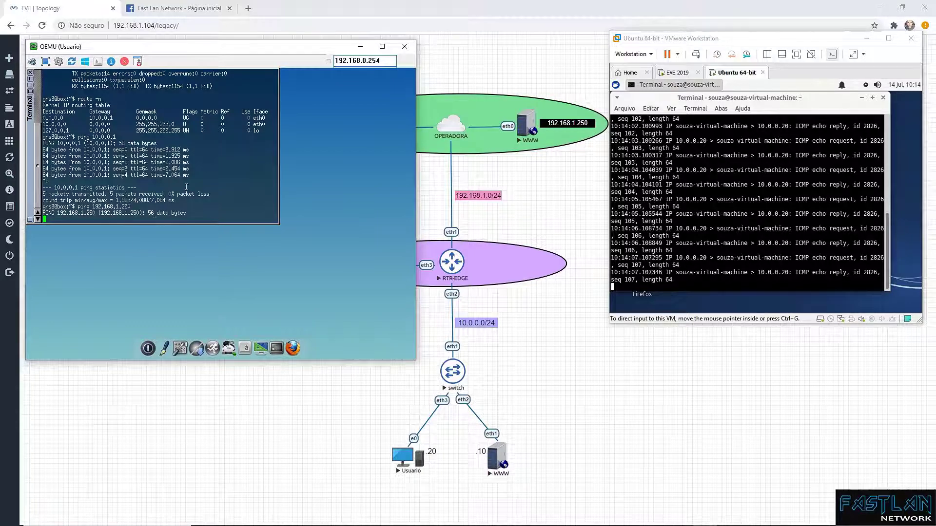
key(ctrl+c)
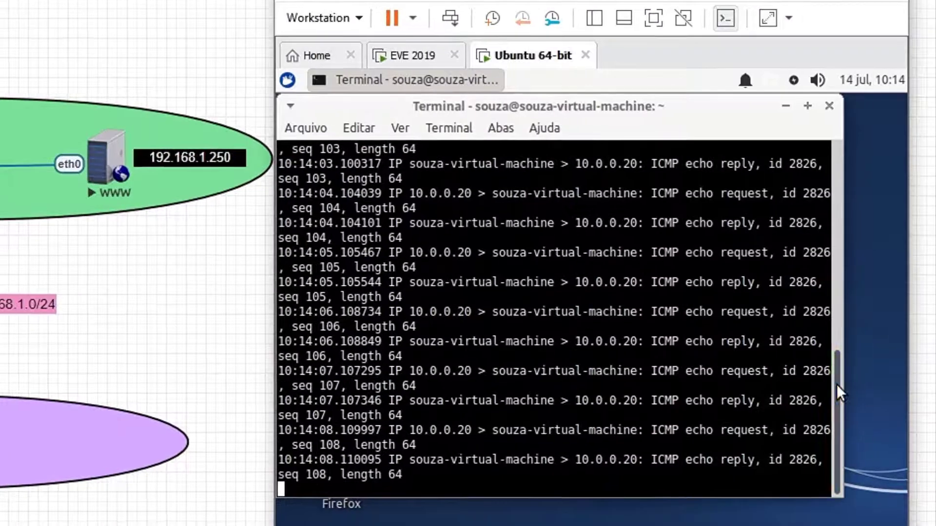
Step: Enlarge the Ubuntu terminal and examine the source and destination addresses of the first captured ICMP echo request and reply
drag(887, 249, 885, 128)
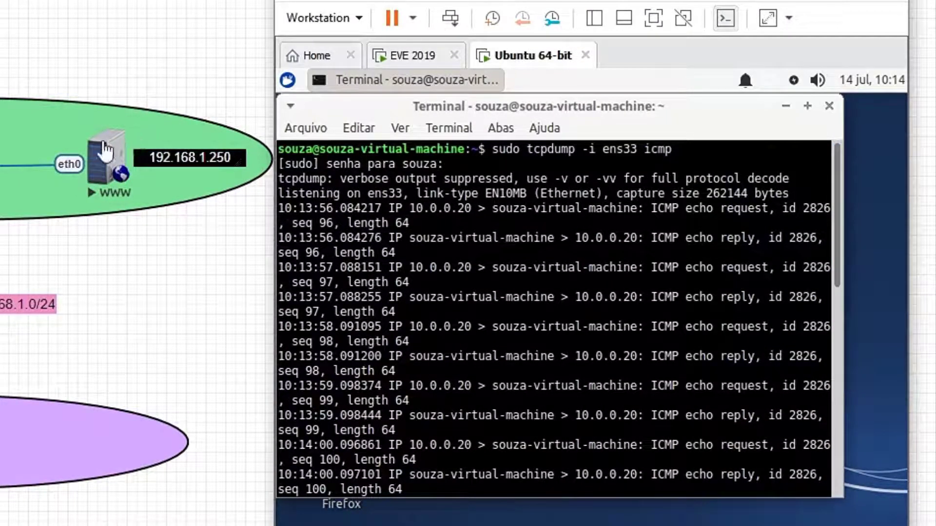
click(806, 106)
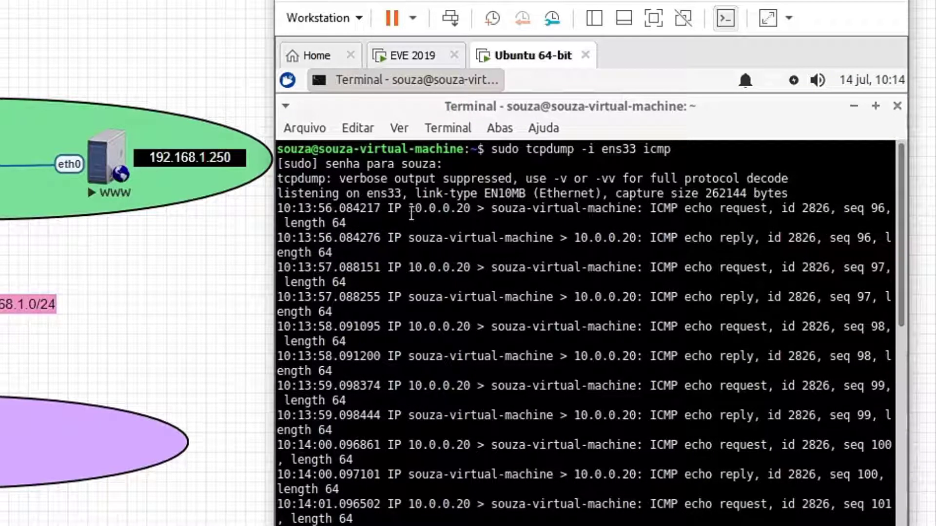
drag(409, 209, 470, 206)
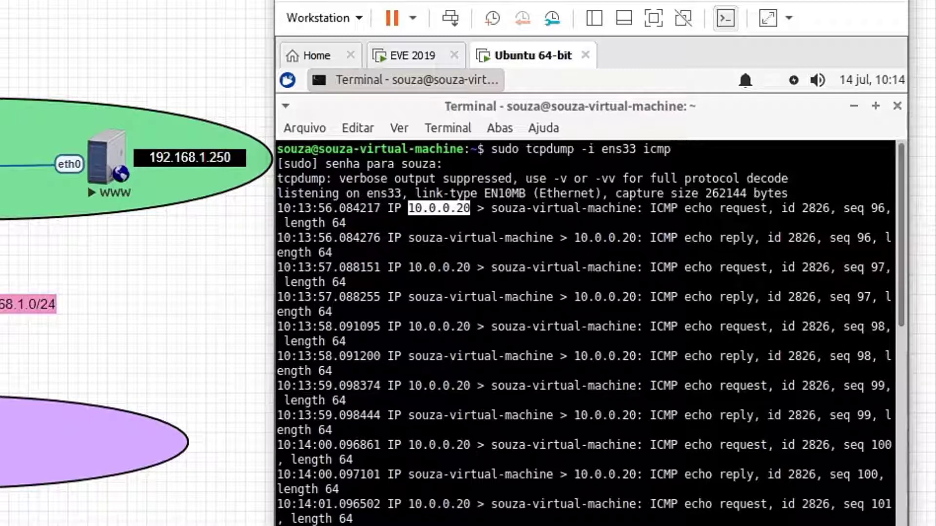
drag(490, 208, 639, 207)
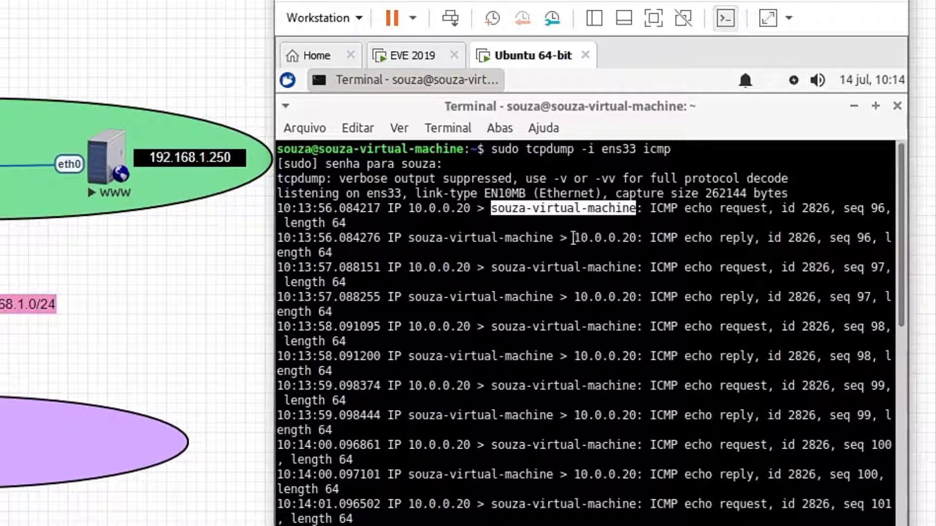
drag(576, 238, 635, 238)
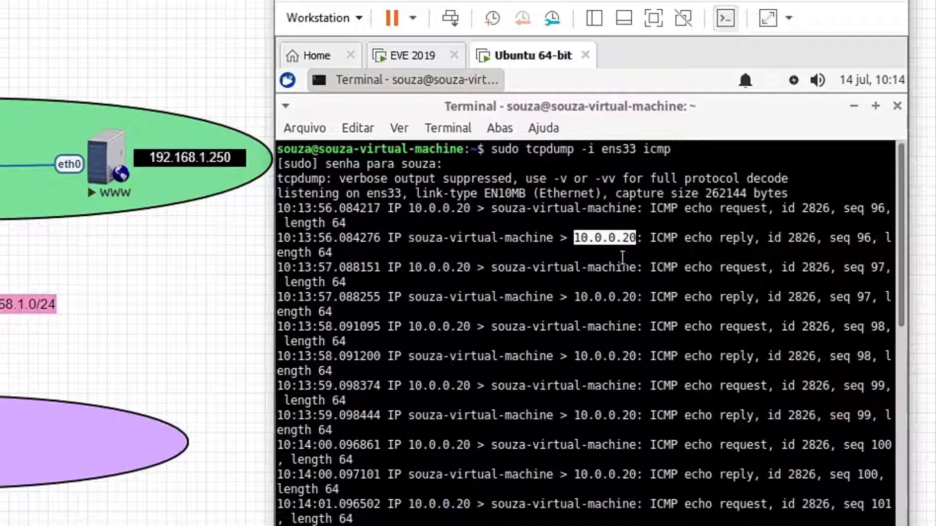
Step: Stop the ICMP capture on the Ubuntu machine, test reachability with "ping 10.0.0.20", and stop the ping
click(558, 363)
key(ctrl+c)
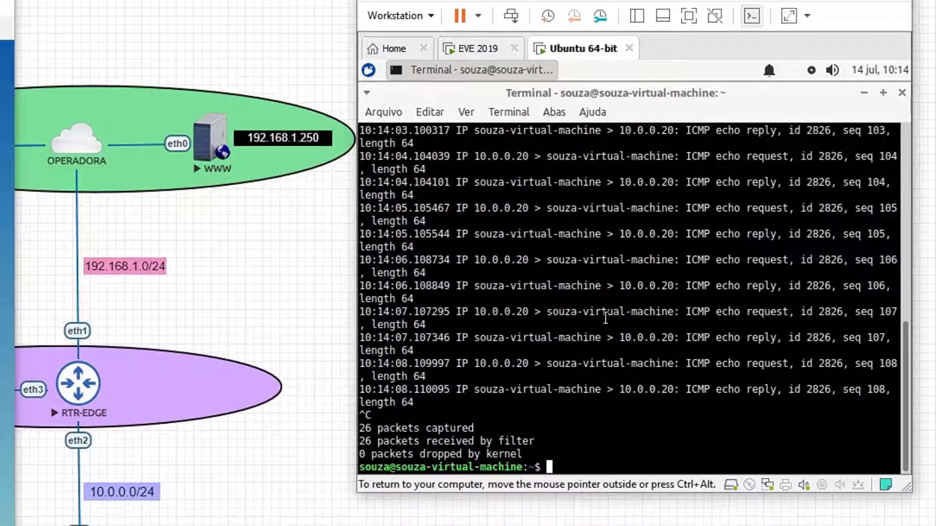
text(ping )
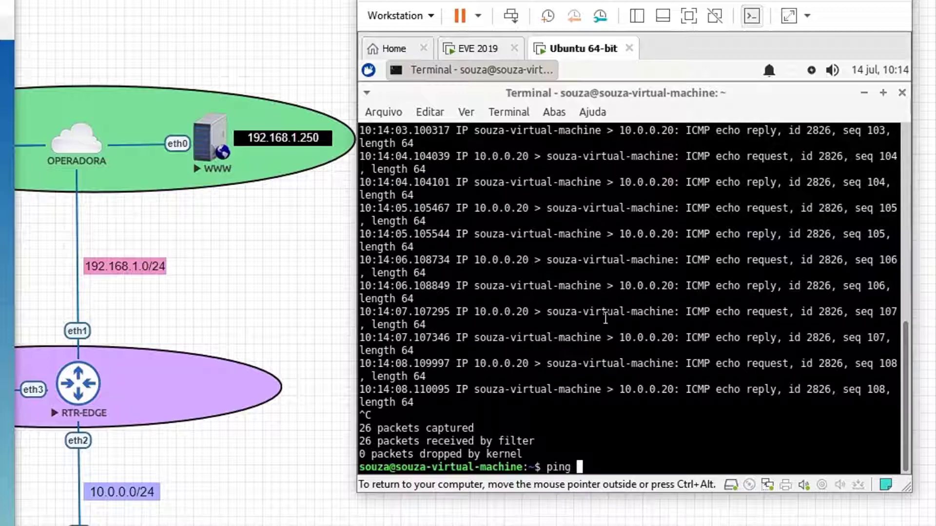
text(10.0.0.20)
key(Return)
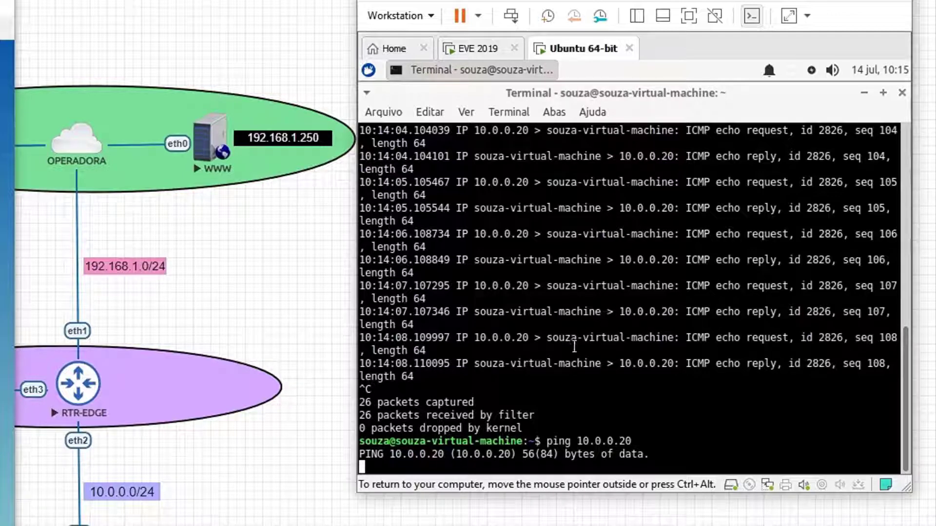
key(ctrl+c)
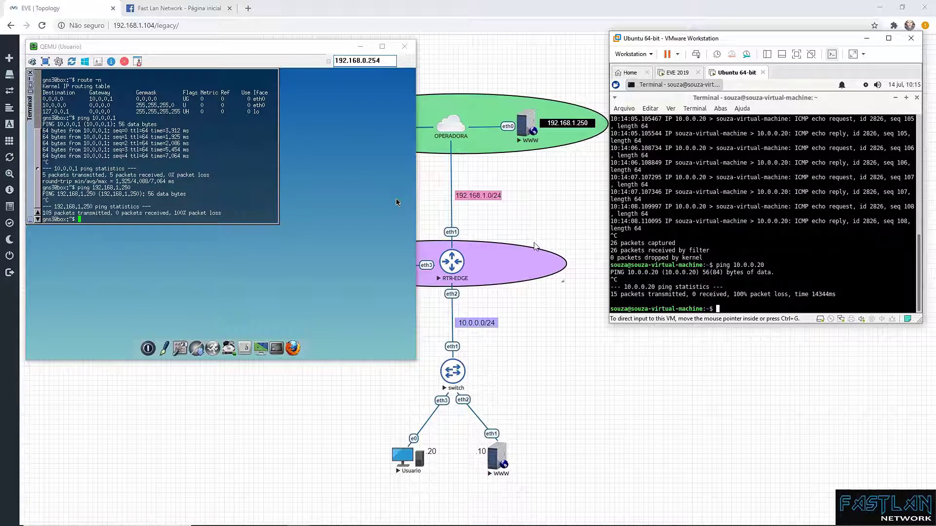
Step: Switch to the RTR-EDGE WinBox session and start a new firewall NAT rule, with its form enlarged
click(565, 519)
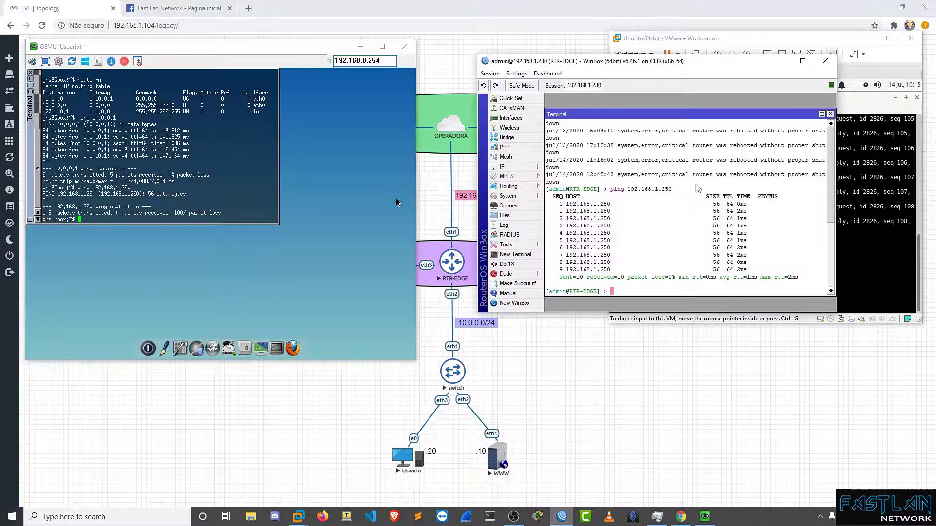
drag(662, 63, 714, 120)
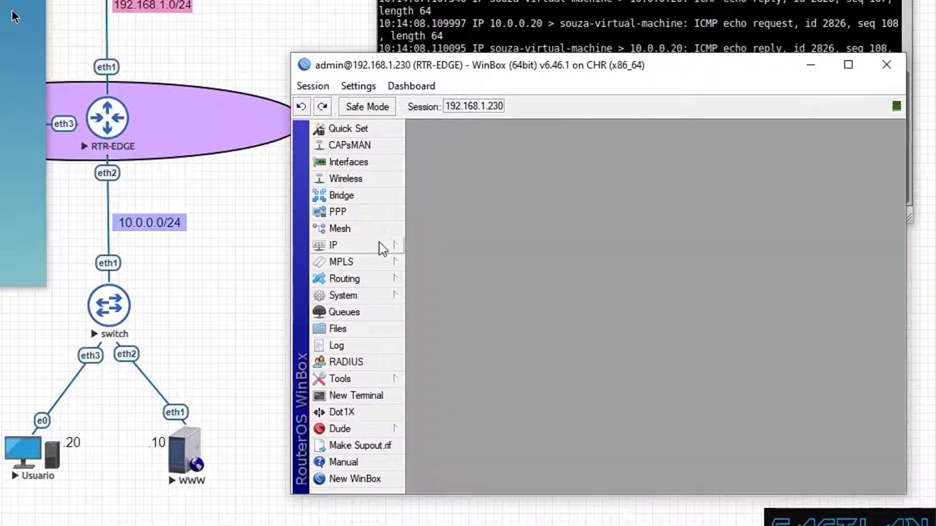
click(383, 248)
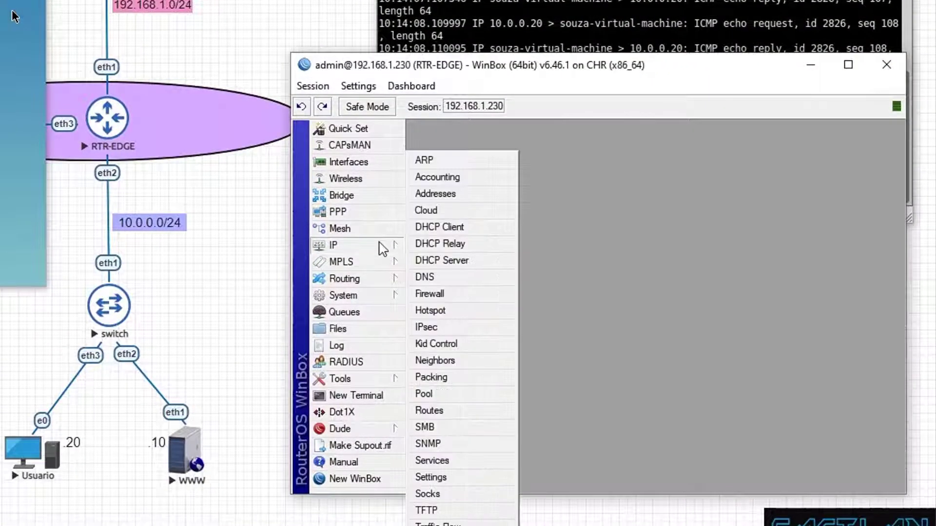
click(445, 294)
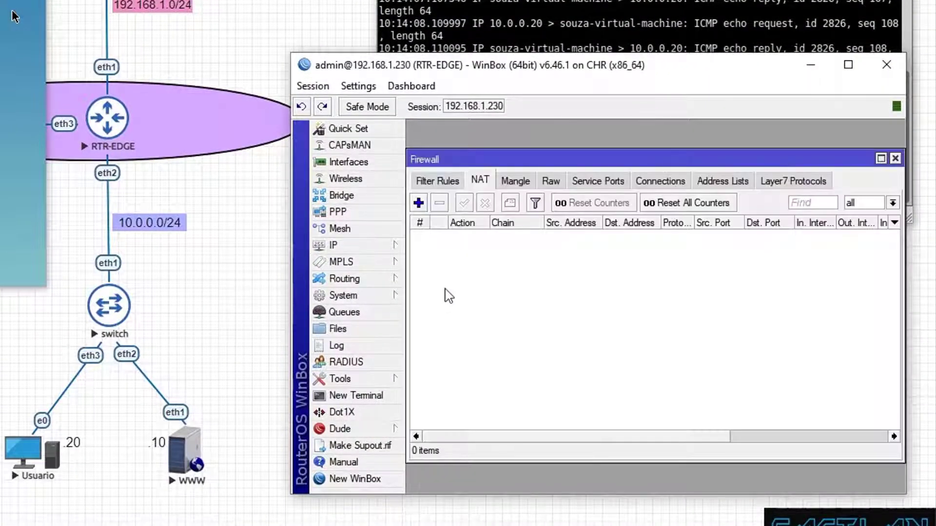
click(422, 207)
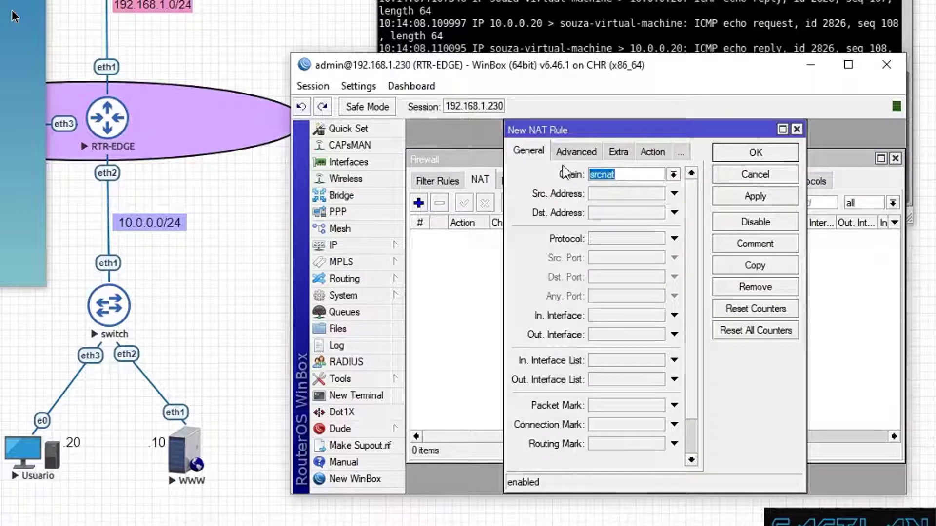
click(782, 129)
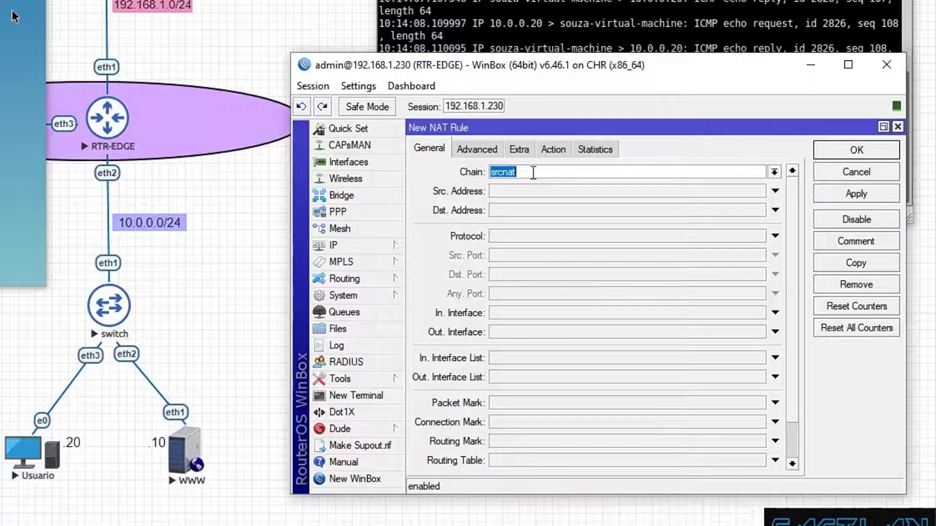
Step: Match source address 10.0.0.0/24 and out interface ether1-wan in the new srcnat rule
click(529, 191)
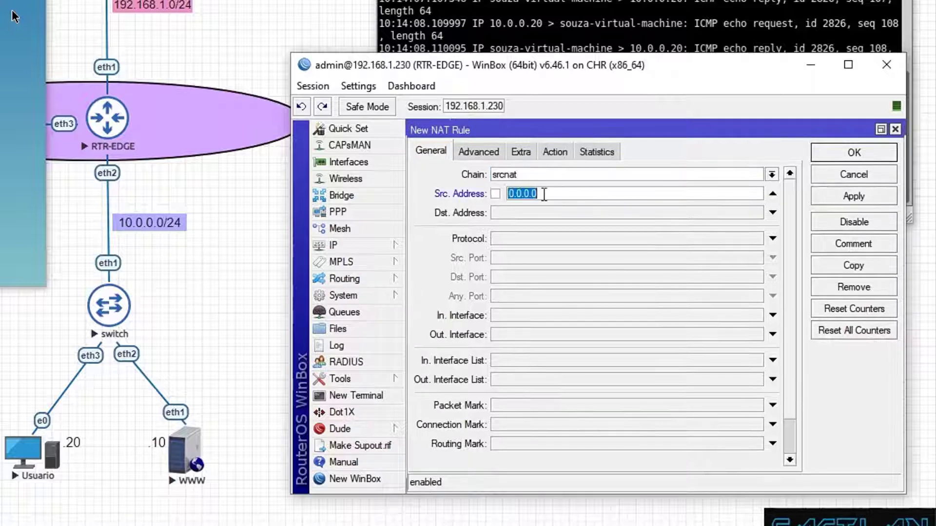
text(10.0.0.0/24)
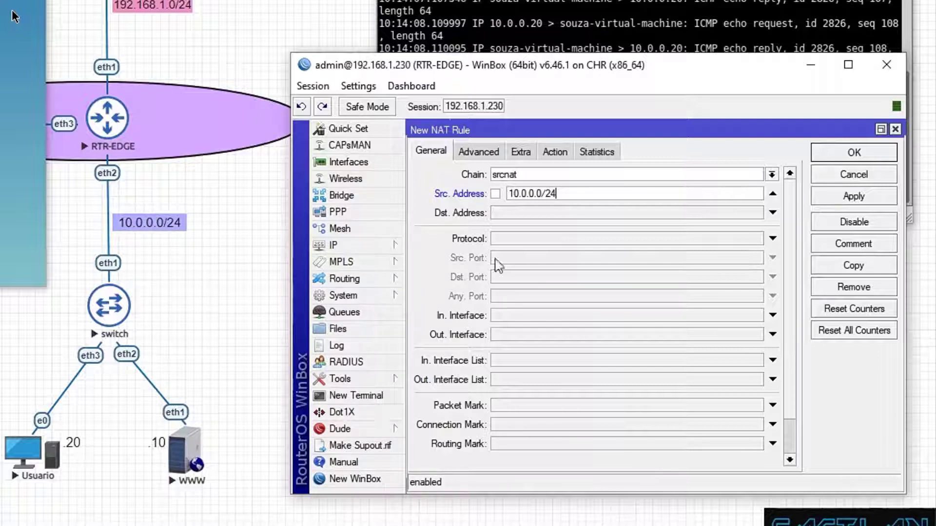
click(772, 335)
click(757, 335)
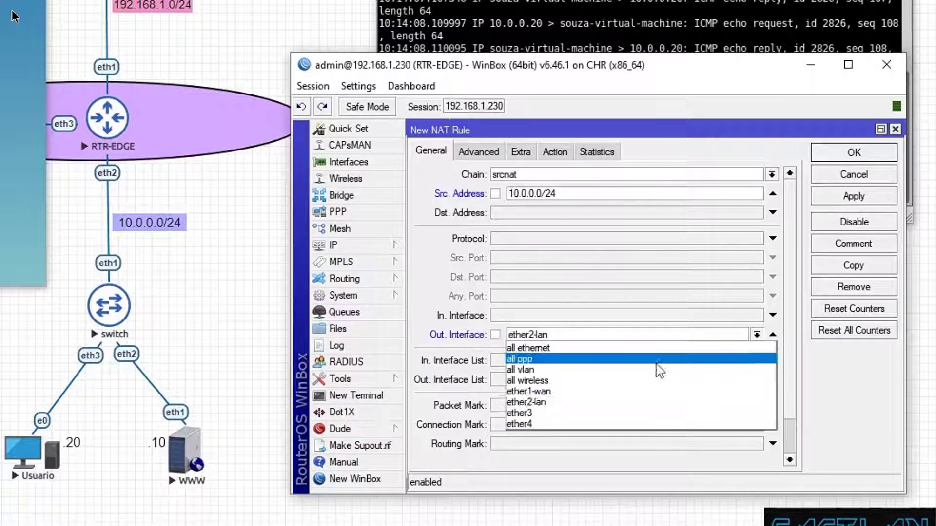
click(547, 395)
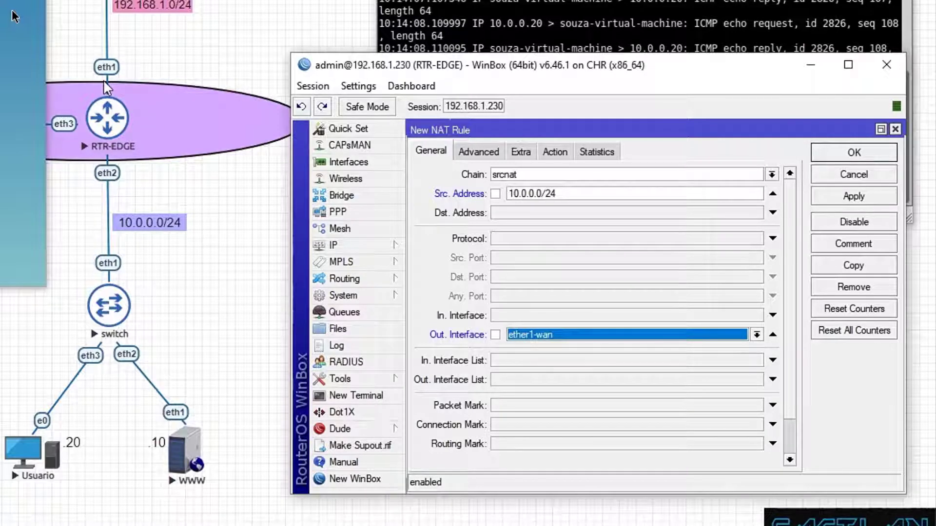
click(471, 194)
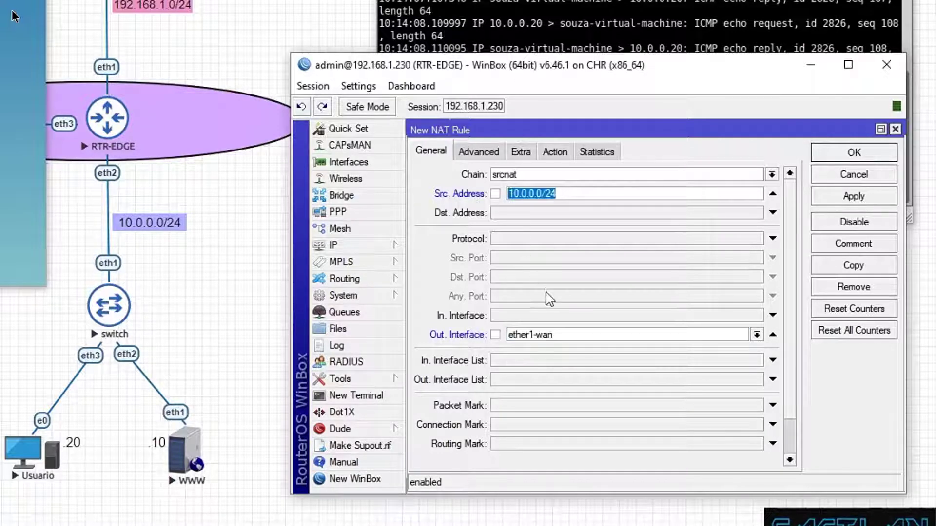
click(521, 333)
click(544, 337)
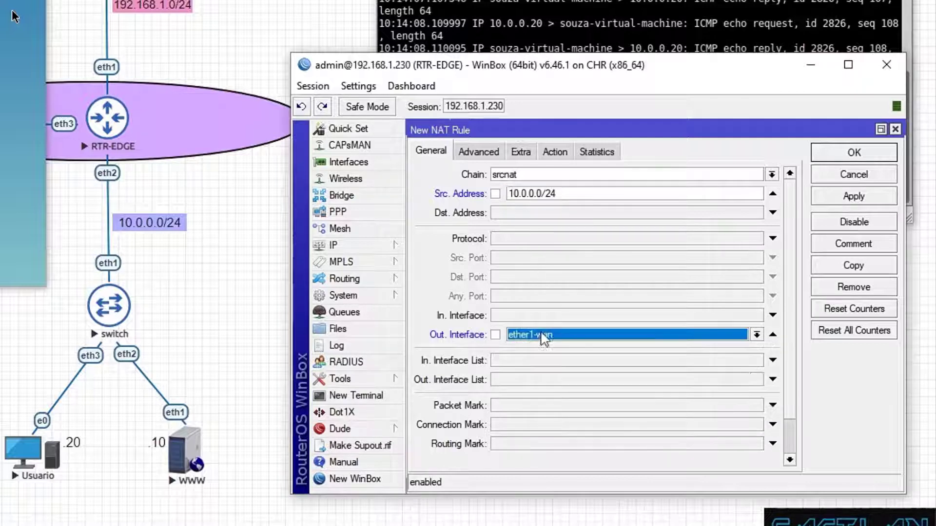
Step: Set the NAT rule's action to src-nat, translating to the router's ether1 address 192.168.1.230
click(556, 152)
click(555, 174)
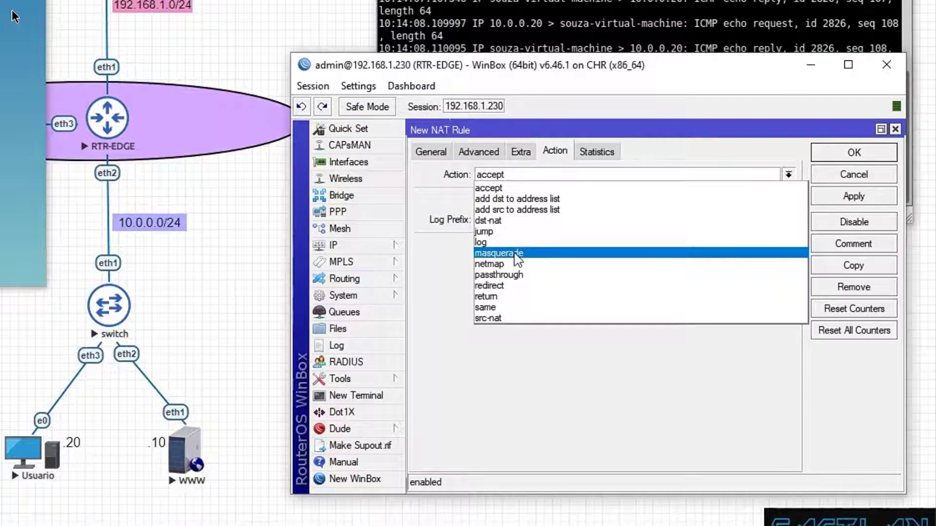
click(516, 317)
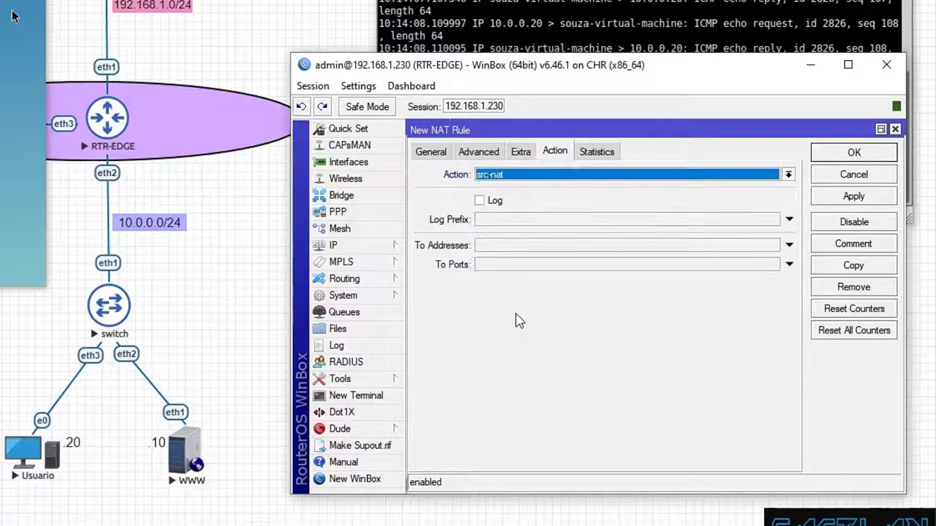
click(504, 248)
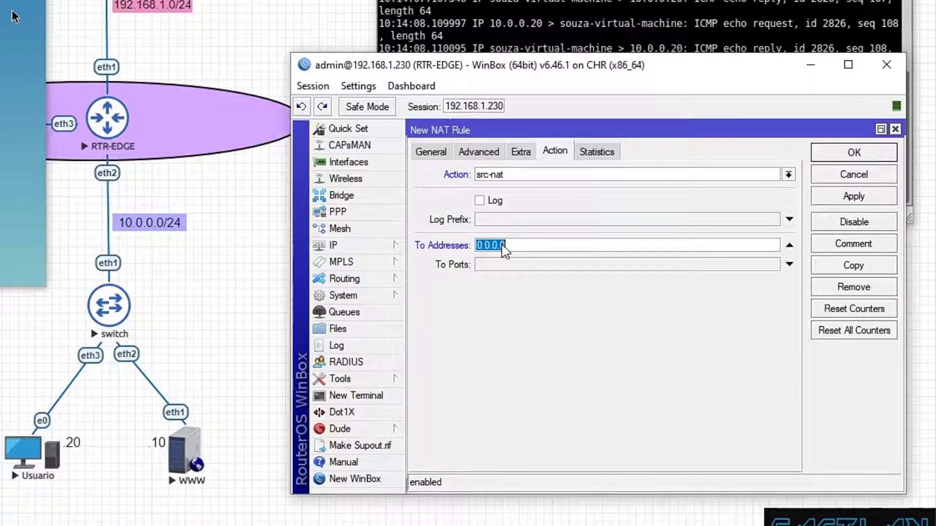
double_click(39, 438)
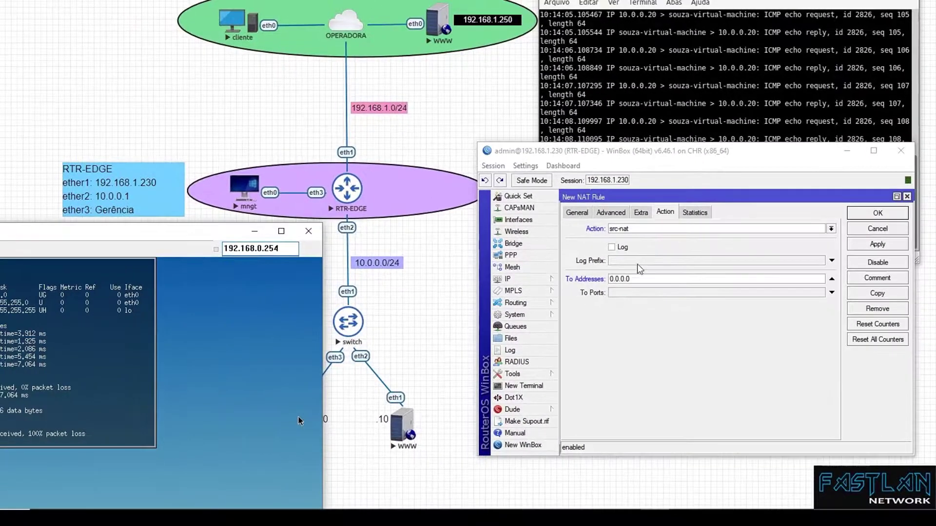
click(547, 272)
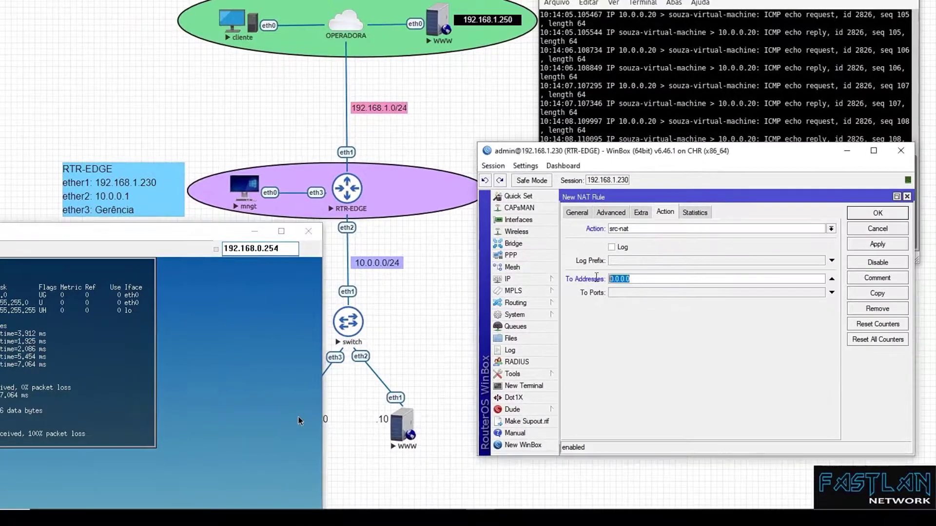
text(192)
text(.1.230)
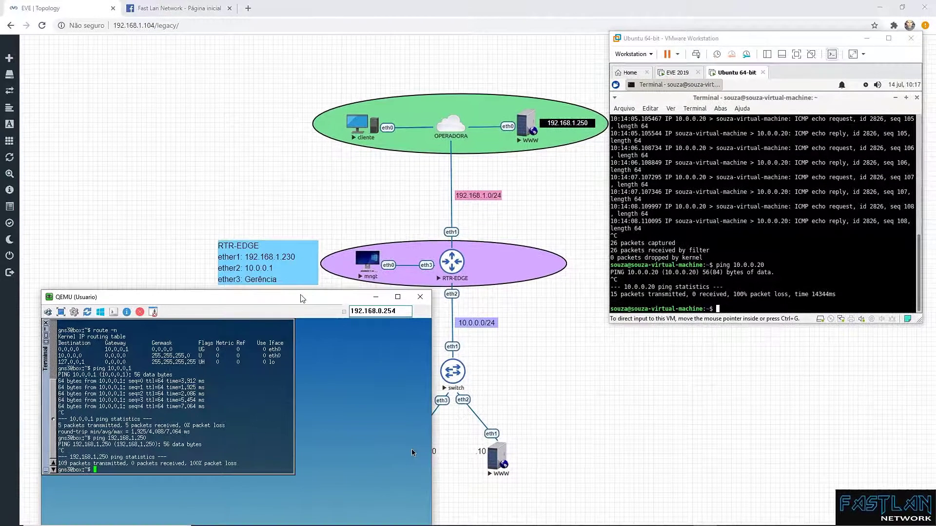
Step: Move the Usuario console clear of the topology, clear its terminal and ping 192.168.1.250 again
drag(300, 295, 281, 44)
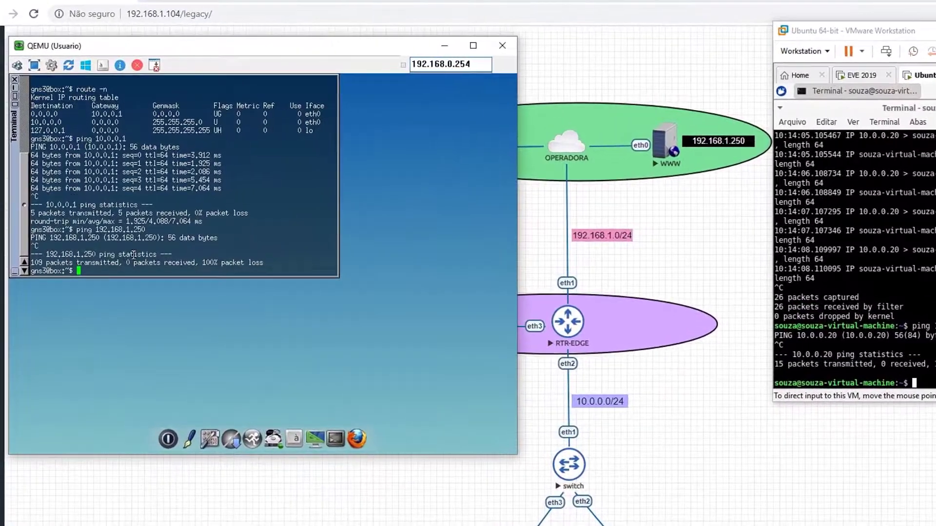
key(ctrl+l)
key(Up)
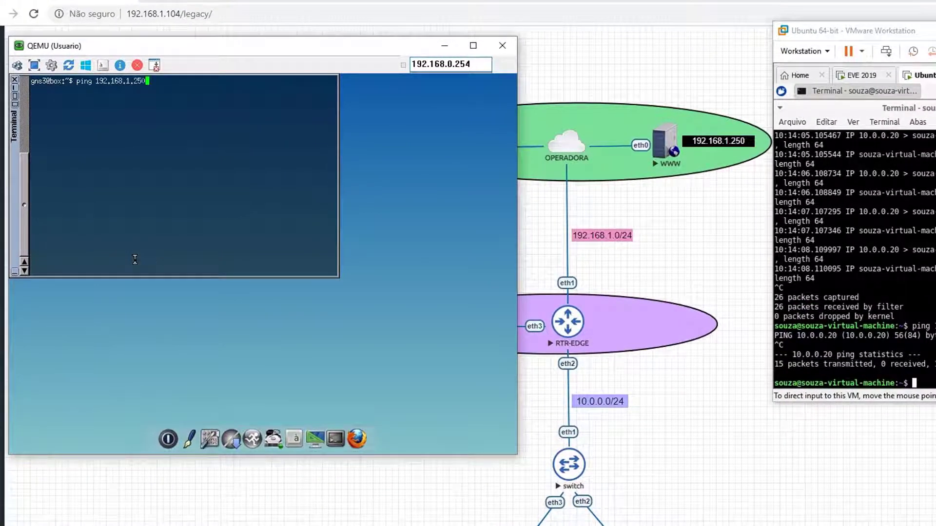
key(Return)
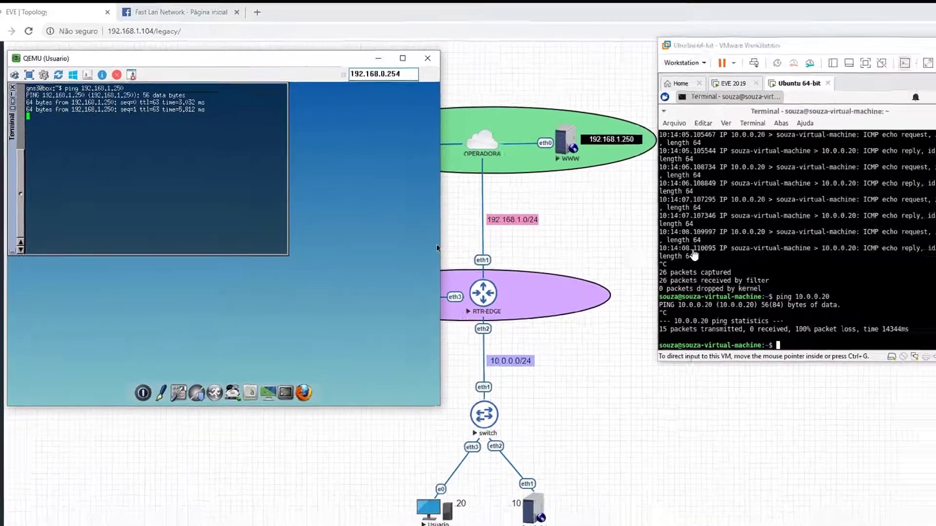
Step: Run "sudo tcpdump -i ens33 icmp" again in the Ubuntu terminal to capture the new ping traffic
key(Up)
key(Up)
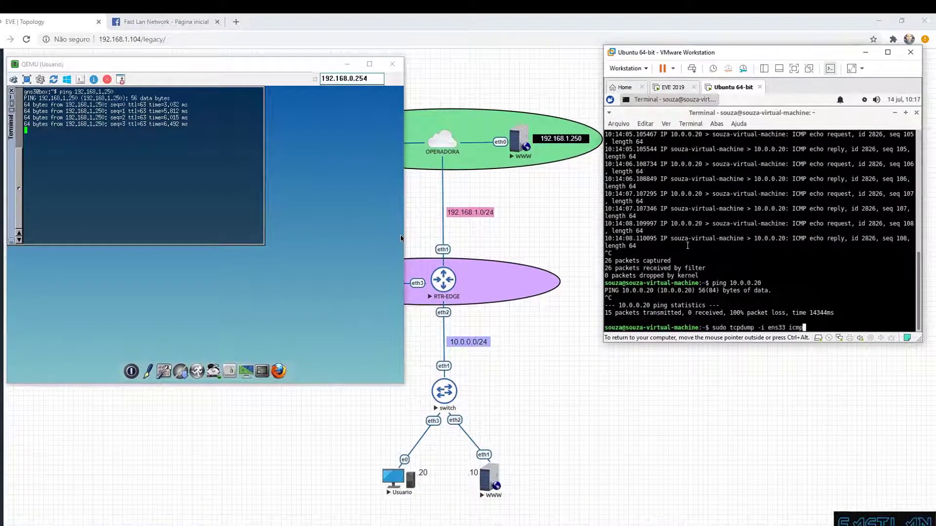
key(Return)
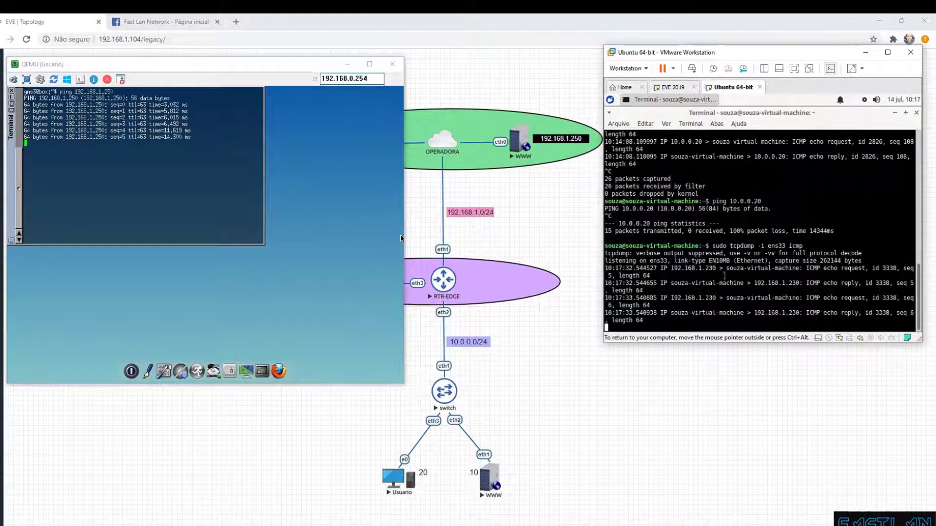
Step: Stop the running ping on the Usuario console and the ICMP capture on the Ubuntu machine
key(ctrl+alt)
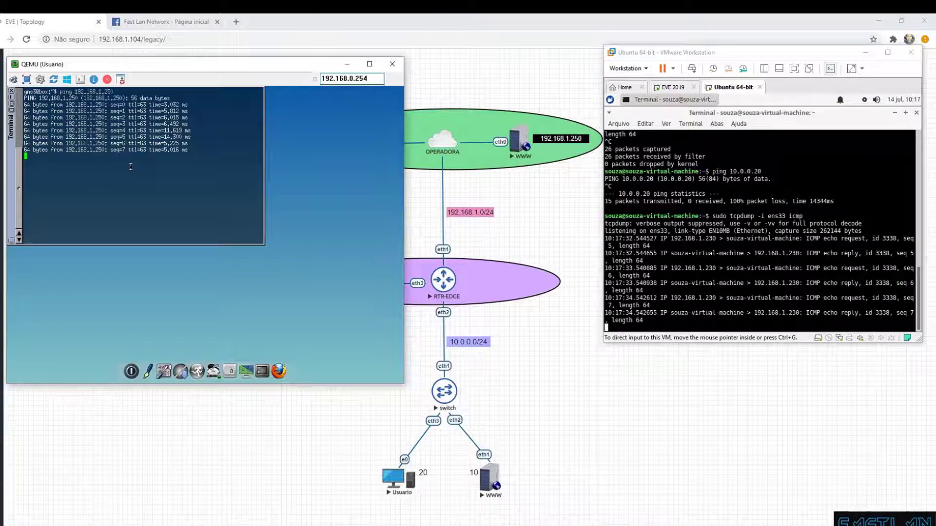
key(ctrl+c)
key(ctrl+c)
key(ctrl+alt)
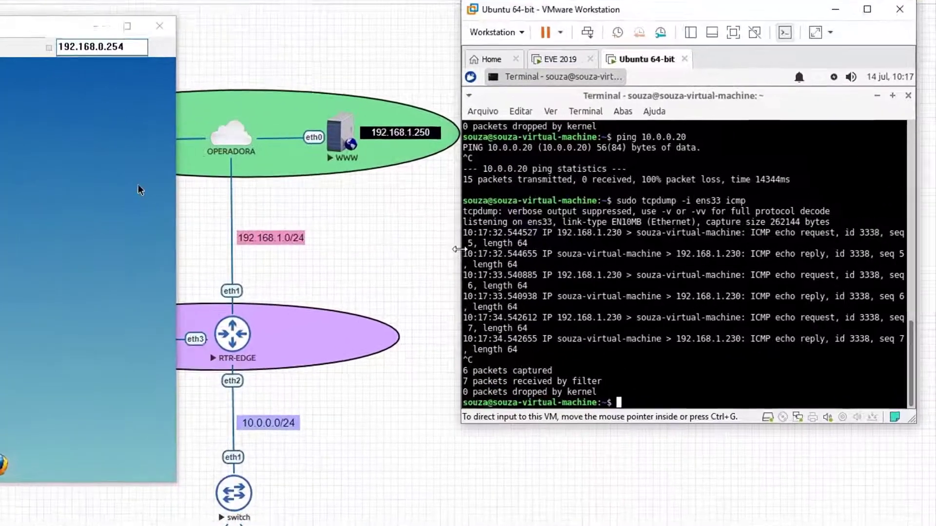
Step: Widen the Ubuntu VM window and examine the source and destination addresses of the first echo request and reply in the new capture
drag(459, 249, 422, 250)
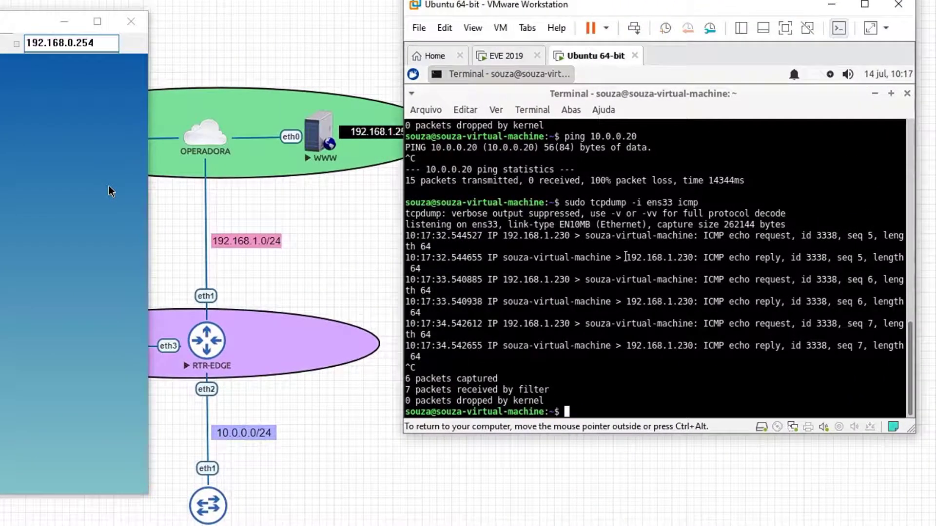
scroll(573, 252, up, 1)
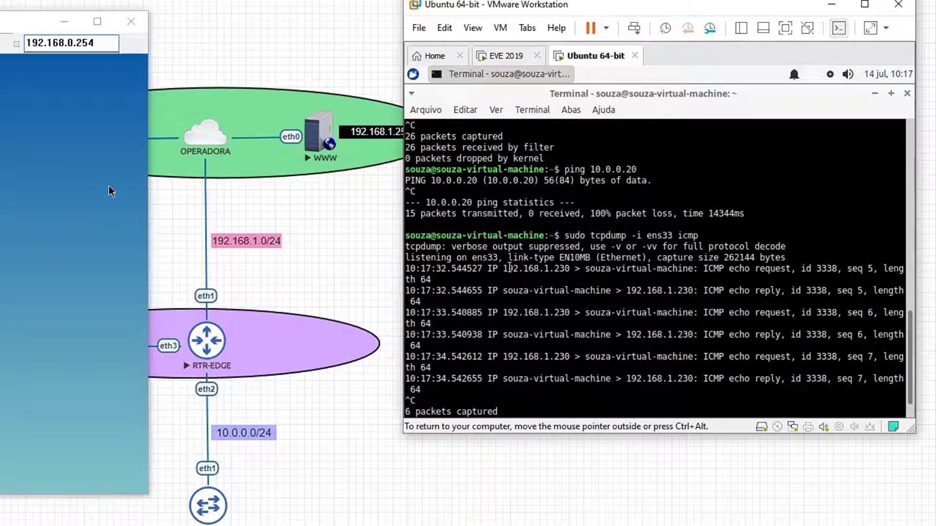
drag(502, 267, 570, 269)
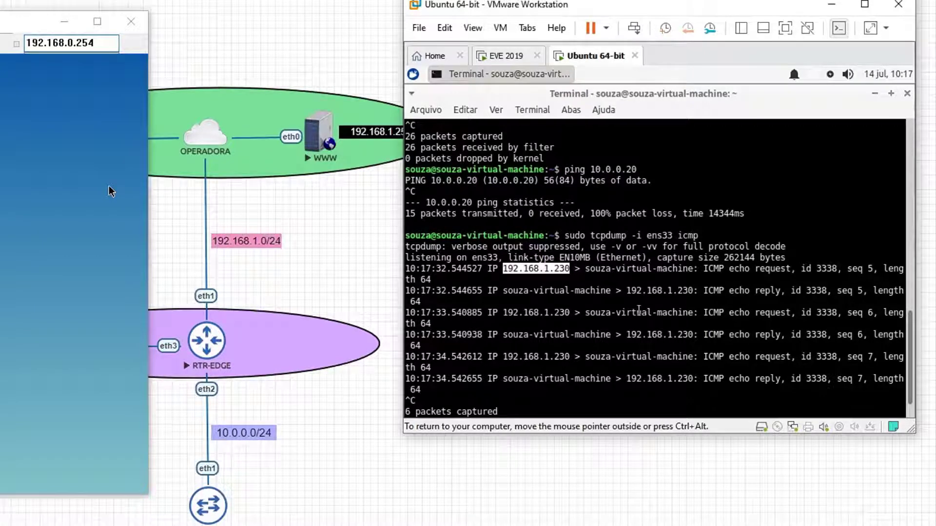
drag(503, 291, 617, 291)
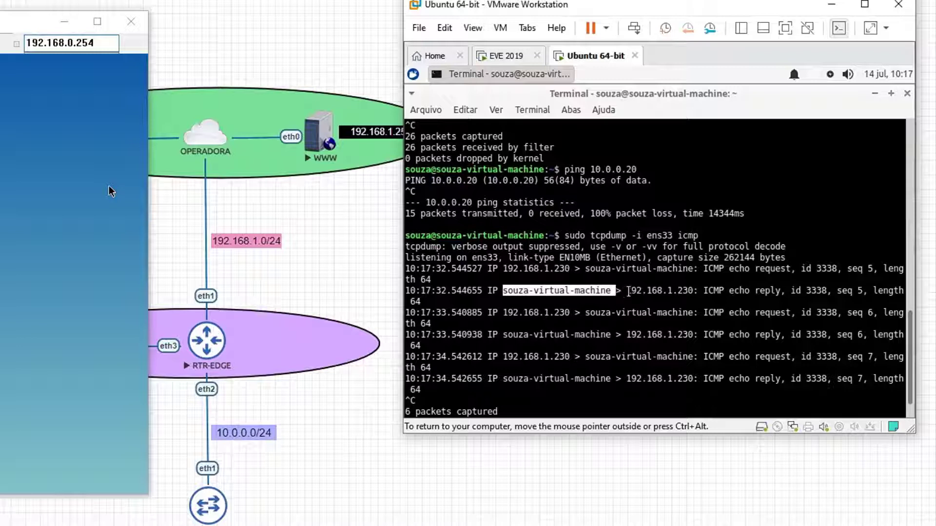
drag(759, 291, 780, 290)
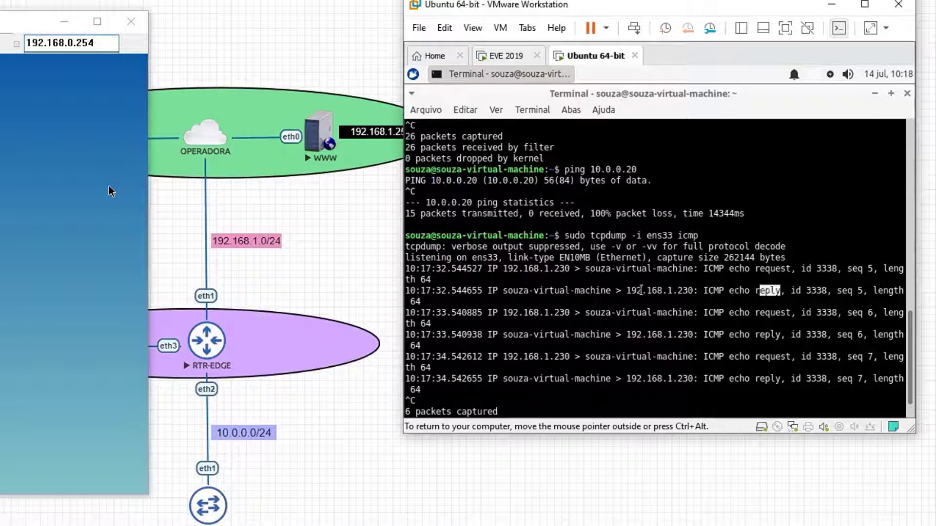
drag(628, 290, 693, 290)
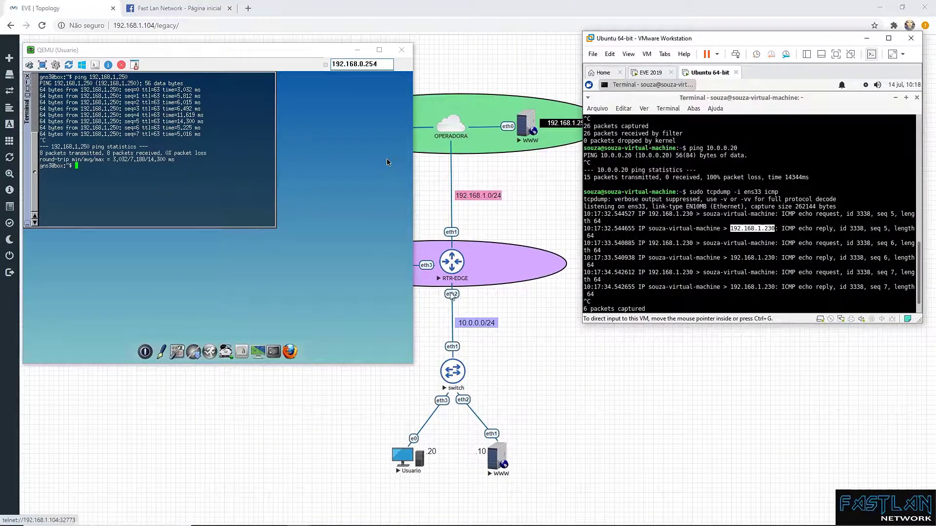
Step: Clear the Usuario console and the Ubuntu VM off the topology and close the Facebook page
click(423, 249)
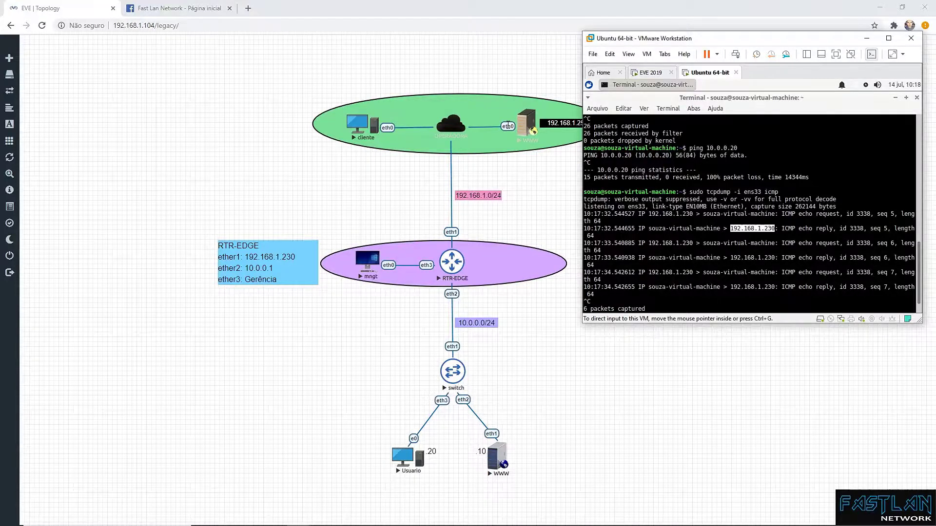
click(866, 38)
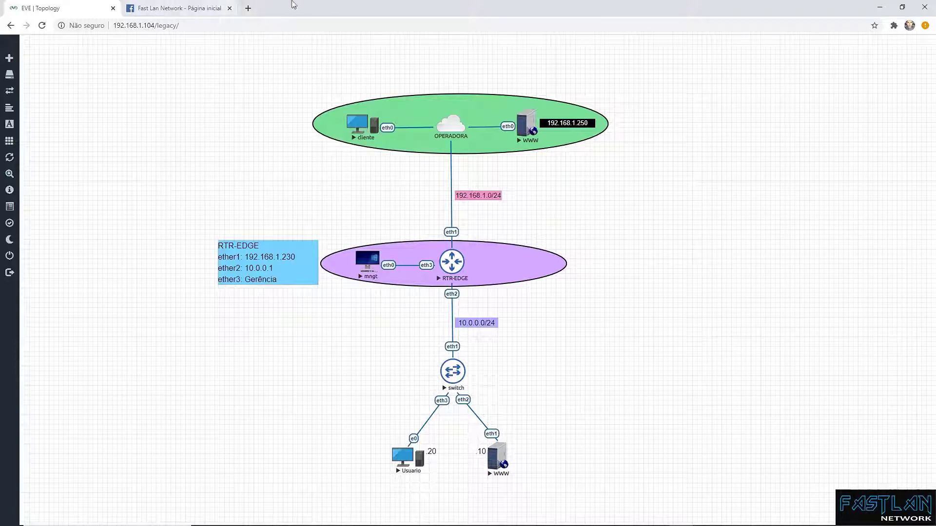
click(229, 8)
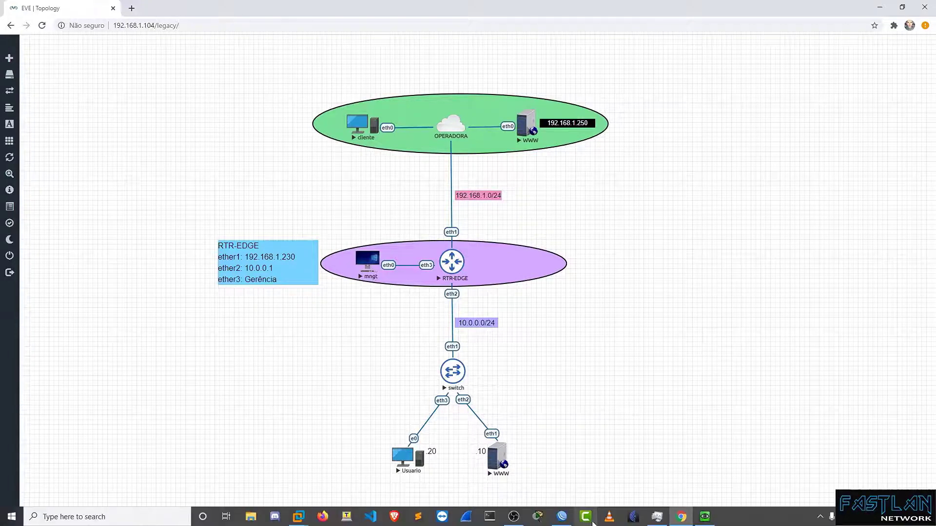
Step: Switch to WinBox and start a new NAT rule on RTR-EDGE with chain dstnat and protocol 6 (tcp)
click(561, 517)
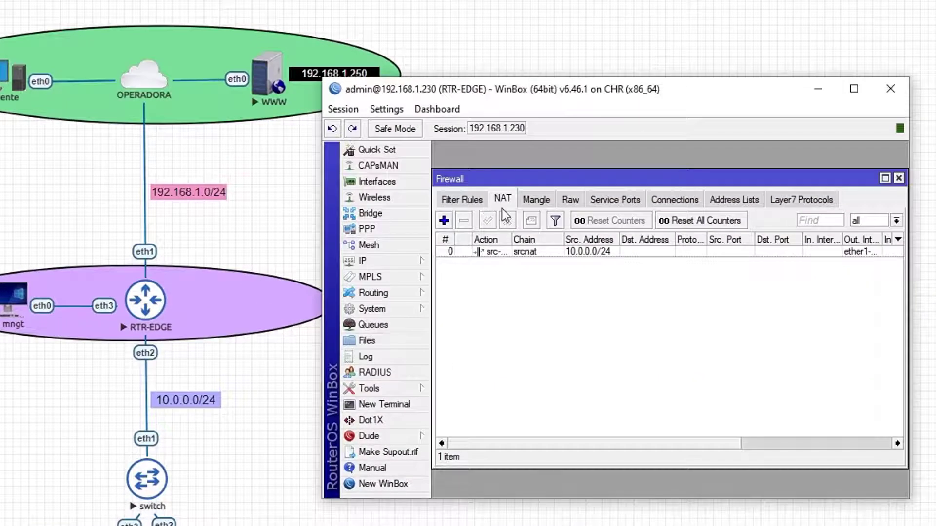
click(443, 221)
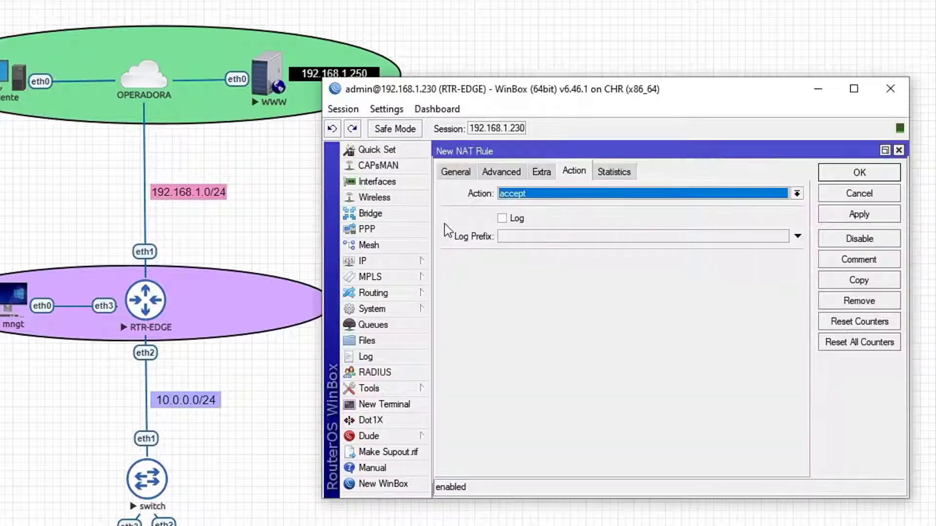
click(458, 175)
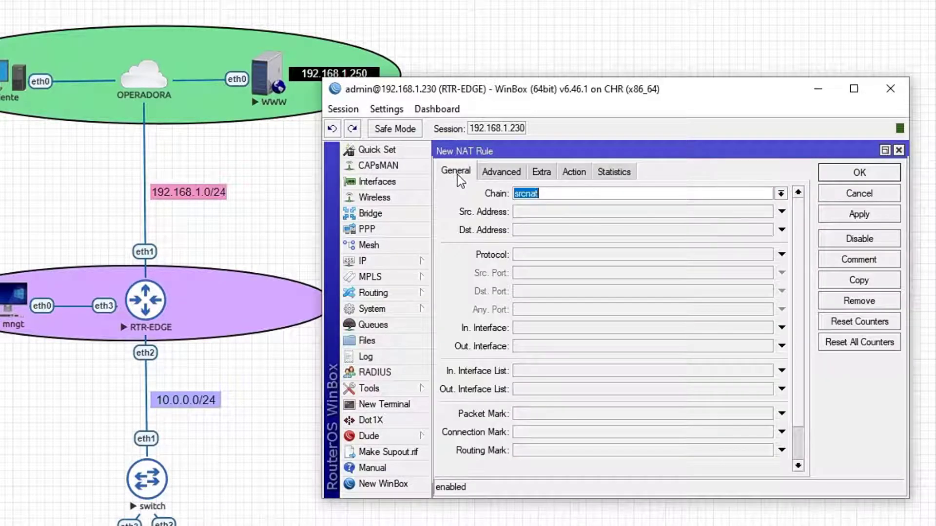
click(780, 194)
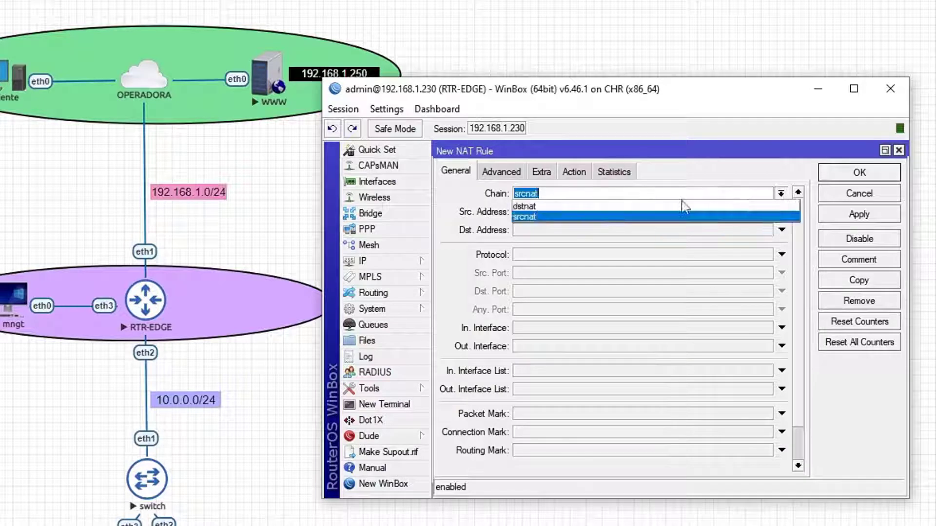
click(542, 204)
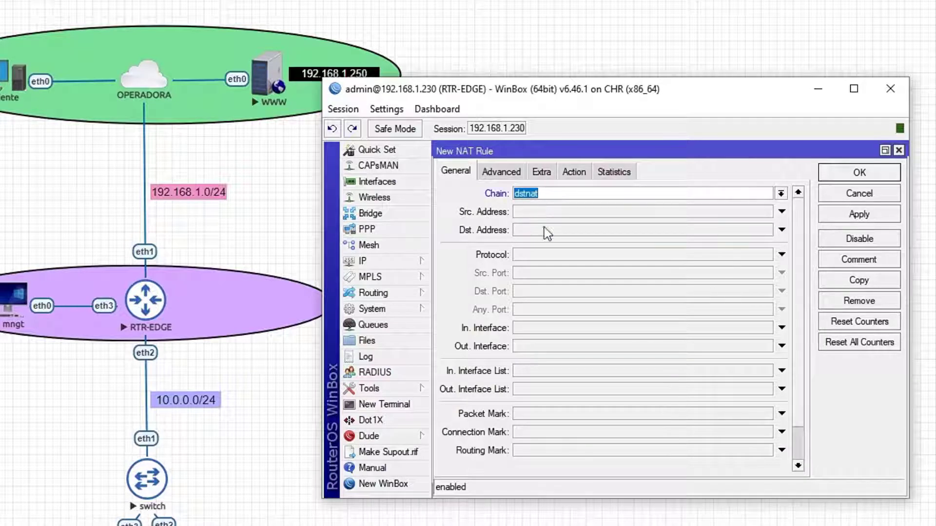
click(738, 256)
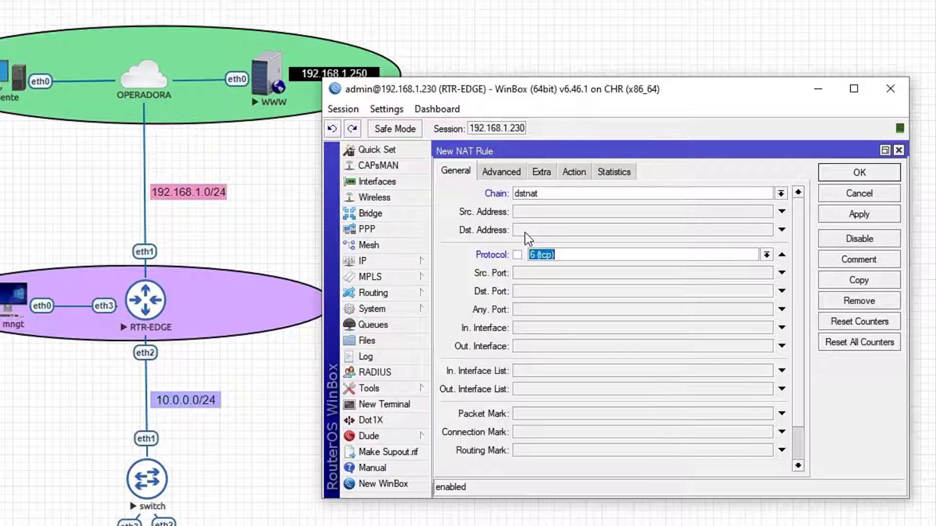
Step: Set the new NAT rule's incoming interface to ether1-wan and its destination port to 8085
click(536, 329)
click(766, 328)
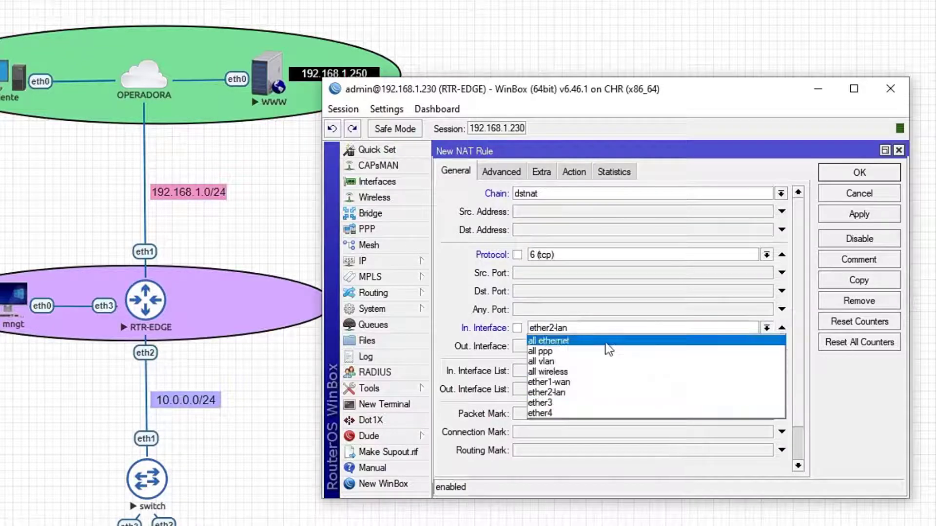
click(571, 384)
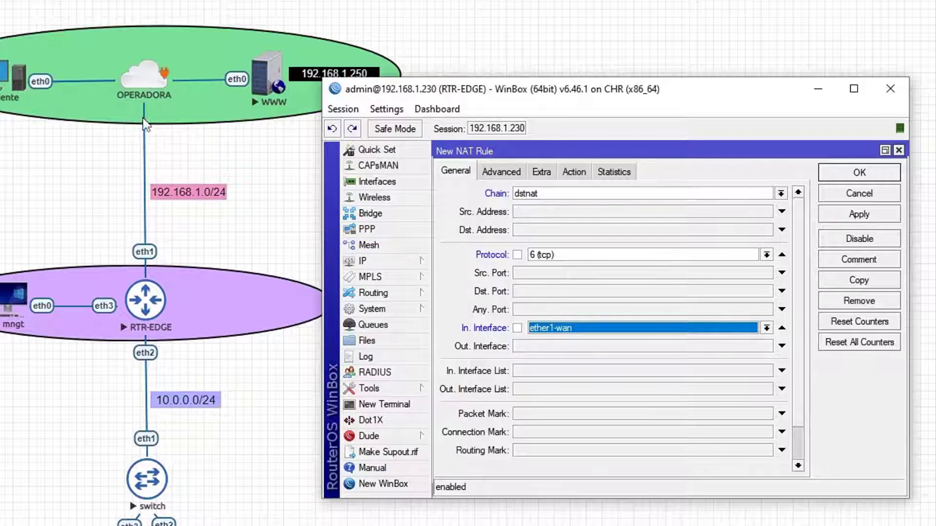
click(526, 292)
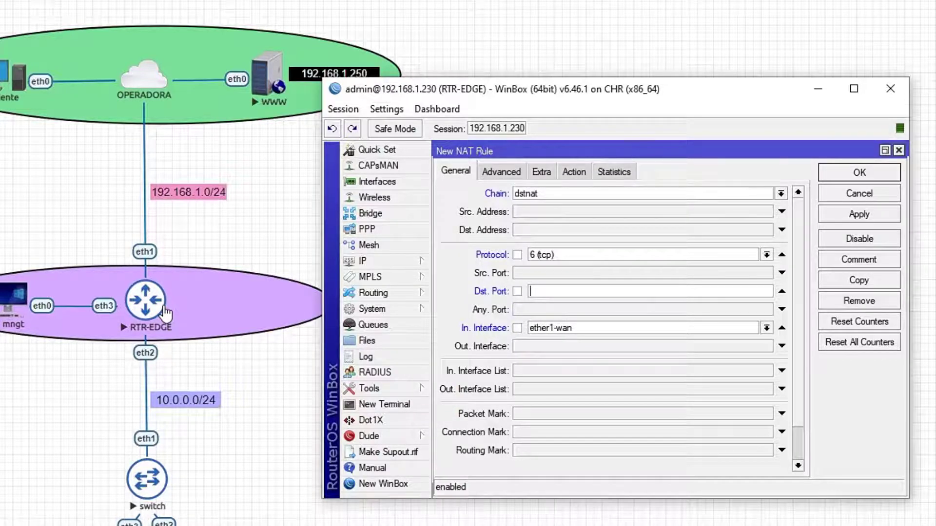
text(8085)
double_click(571, 293)
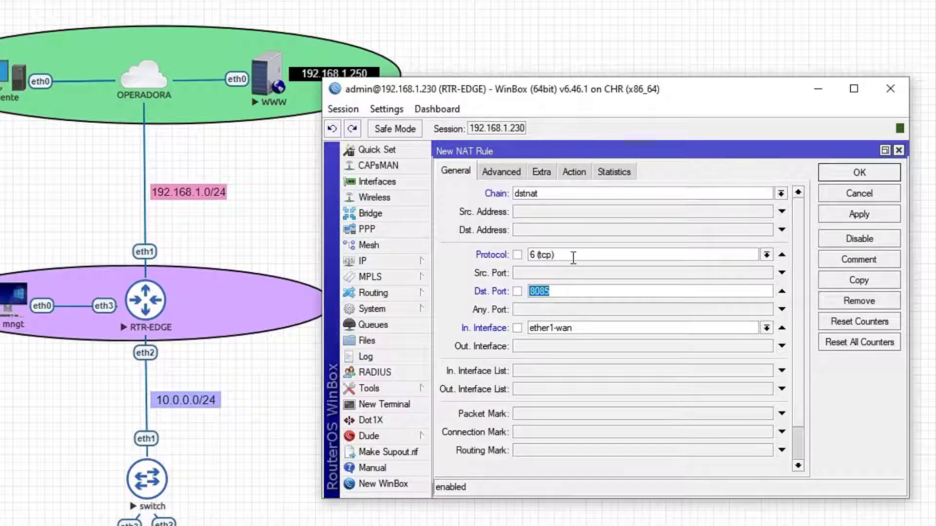
double_click(550, 254)
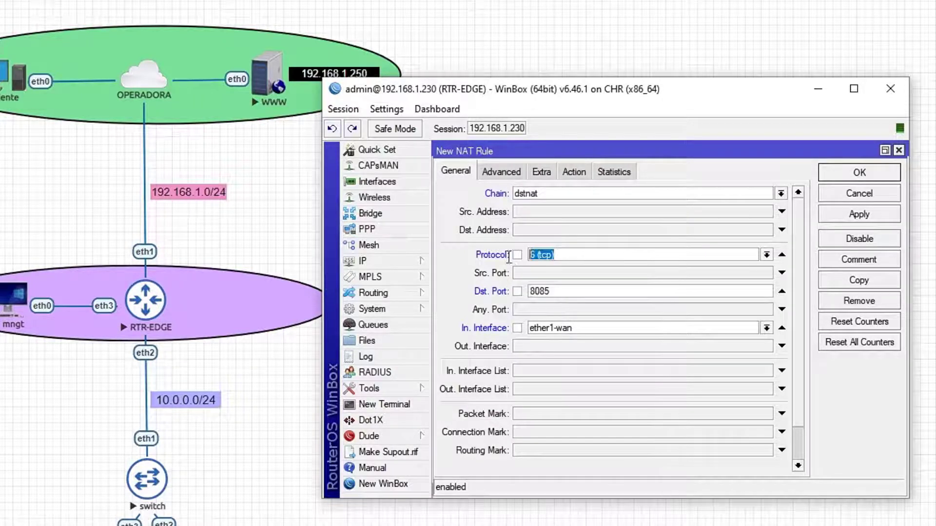
Step: Set the rule's action to dst-nat towards address 10.0.0.10 and port 80, and save the rule
click(574, 172)
click(575, 193)
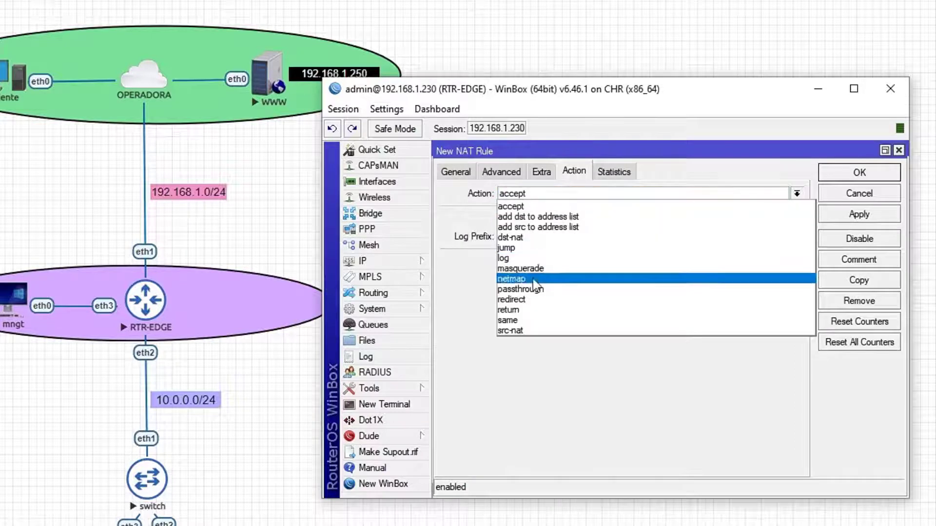
click(528, 237)
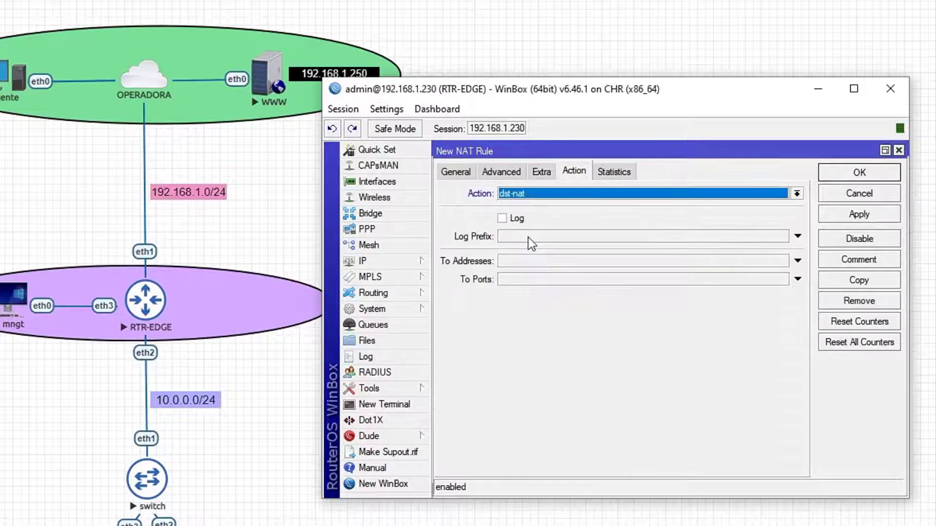
click(518, 260)
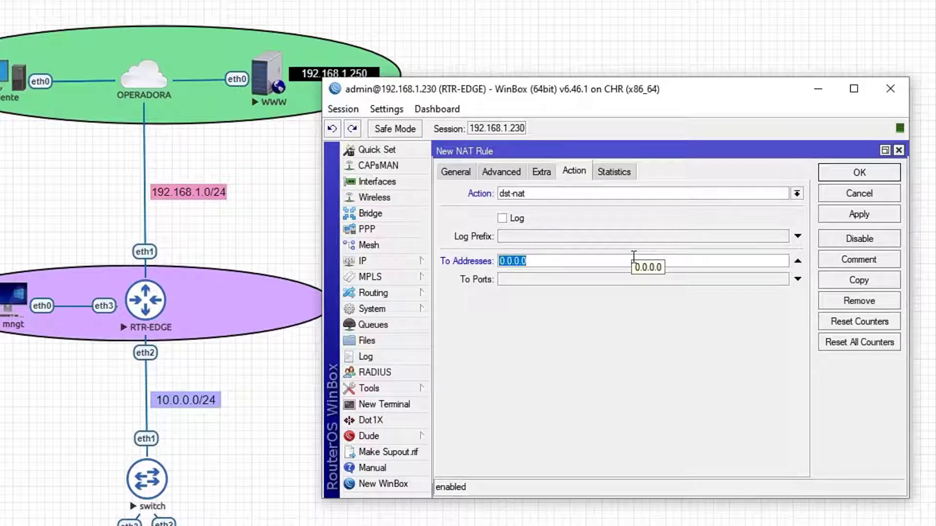
text(1)
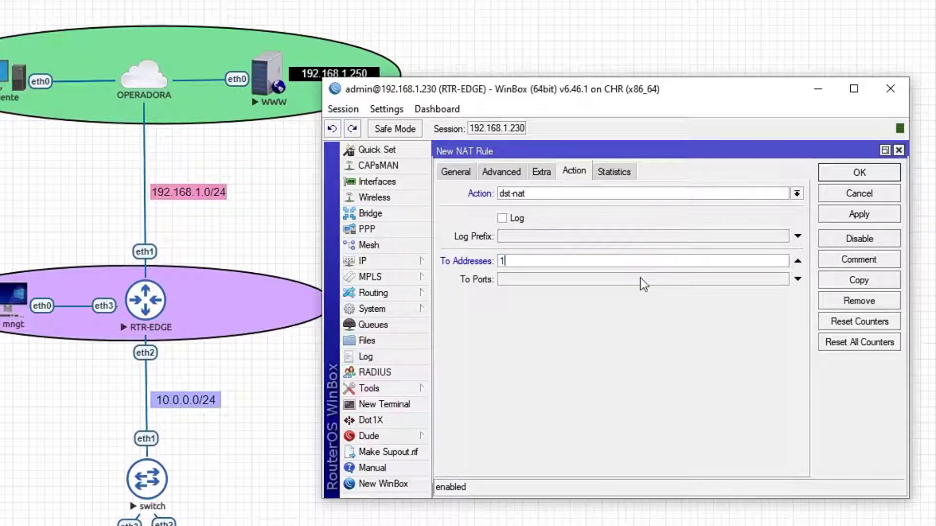
text(0.0.0.10)
key(Tab)
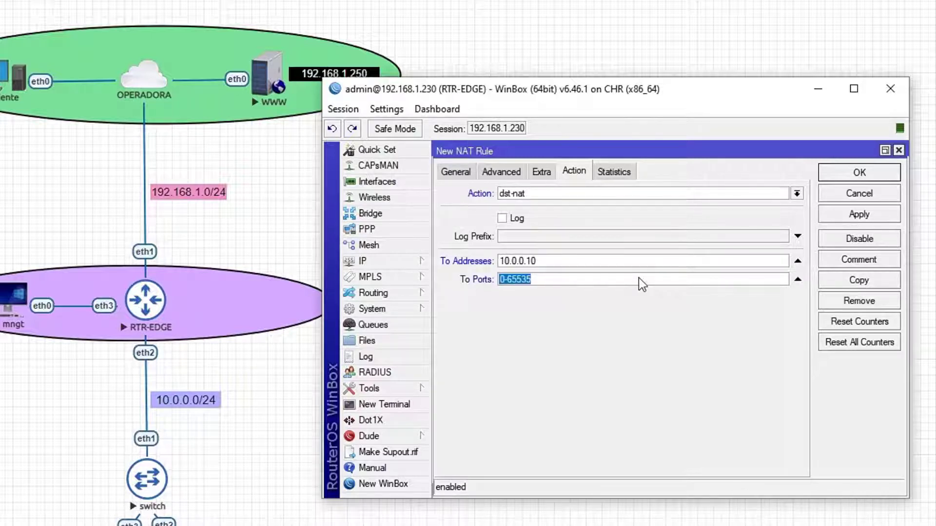
text(80)
click(847, 176)
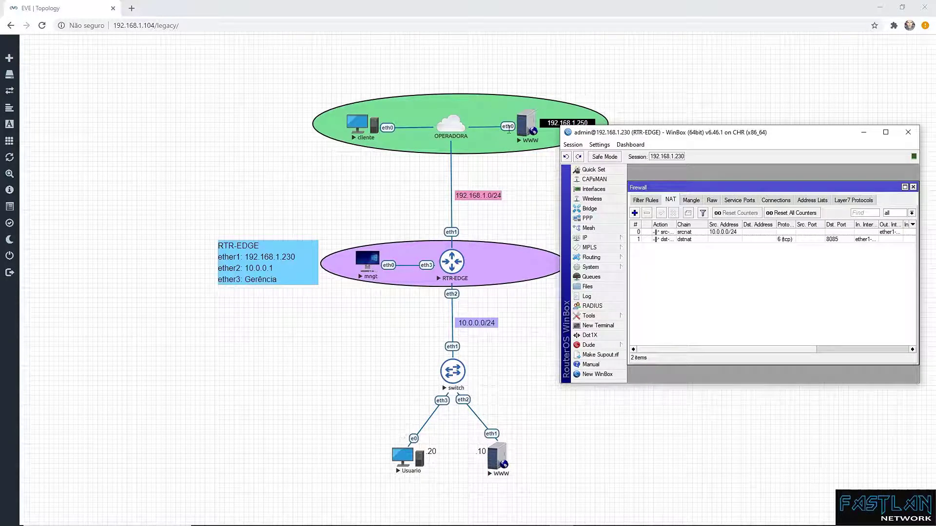
Step: On the Usuario console, load 192.168.1.250 in a maximized Firefox, look through the page and put the console away
mouse_move(609, 524)
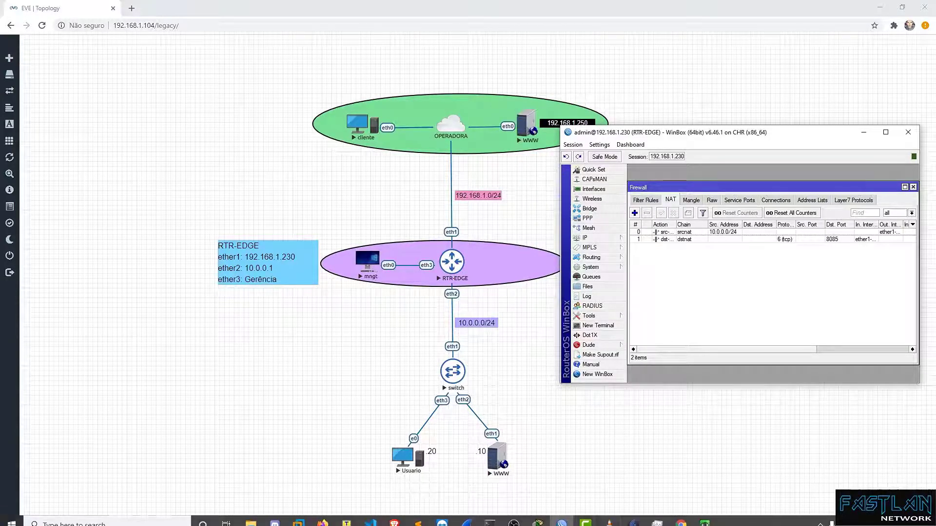
mouse_move(681, 522)
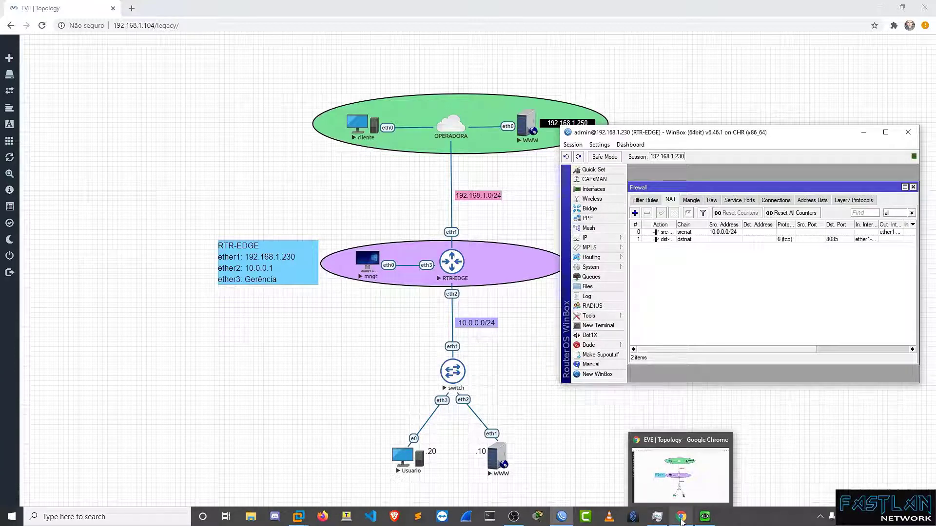
click(705, 516)
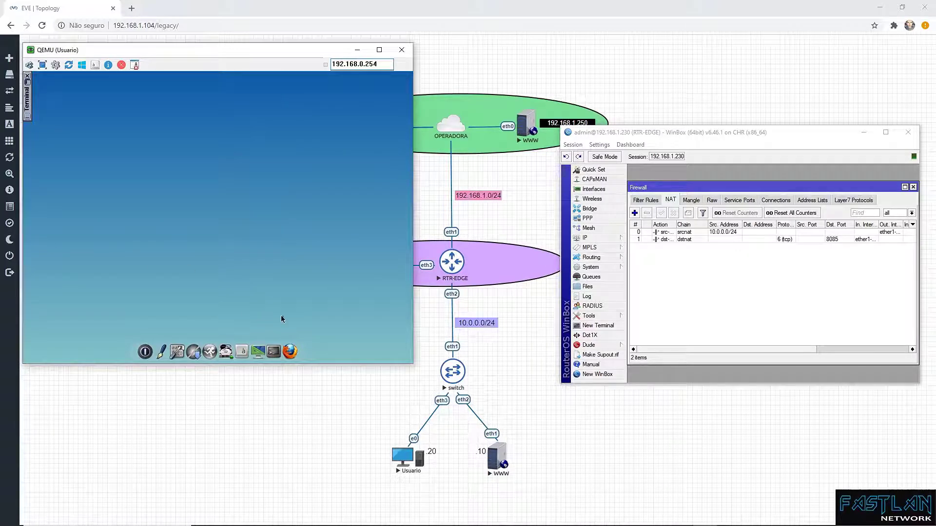
click(295, 347)
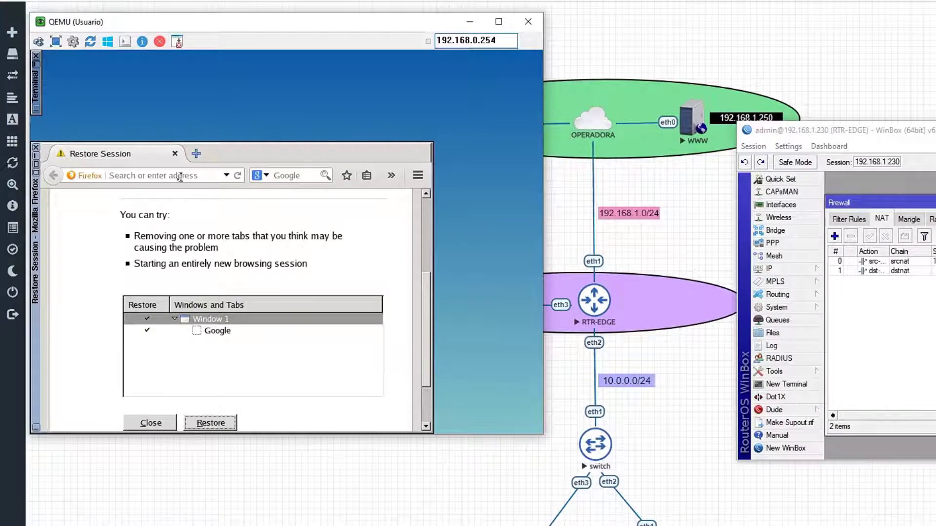
click(37, 166)
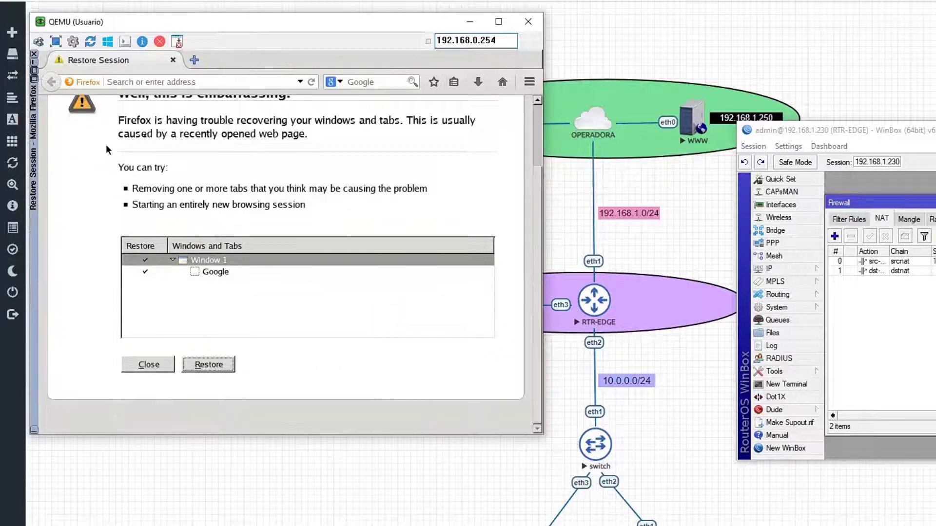
text(192.168.1.250)
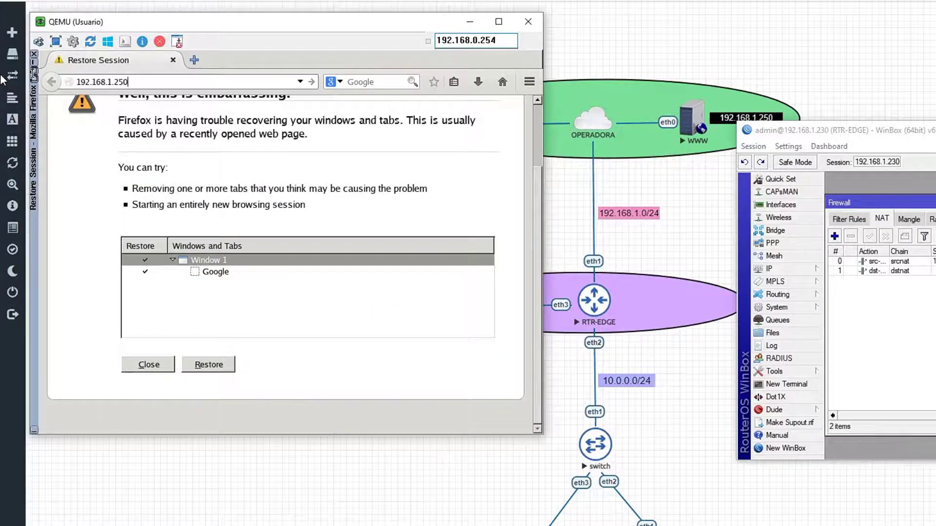
key(Return)
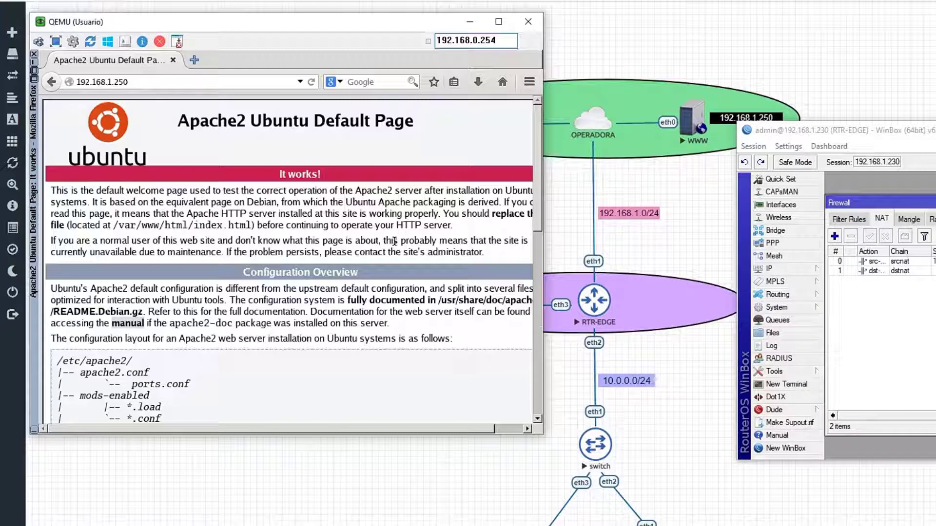
click(536, 384)
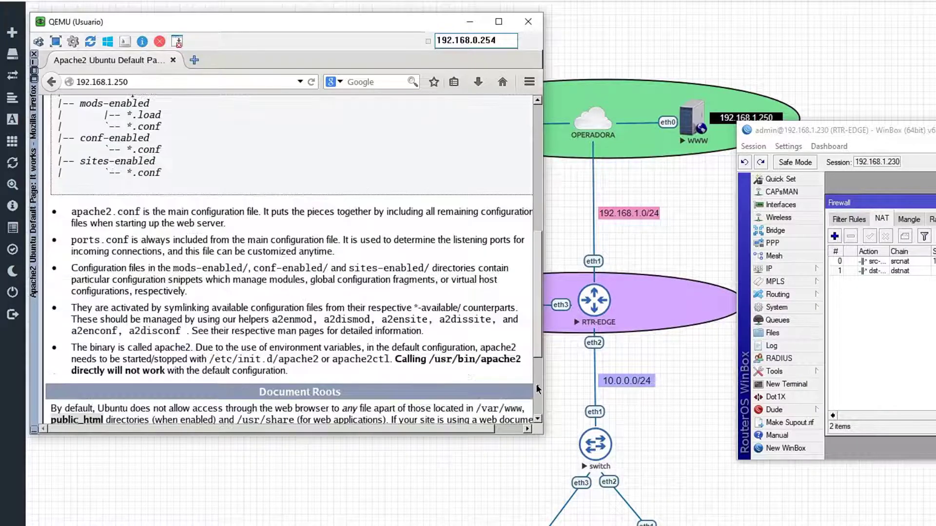
drag(537, 332, 536, 195)
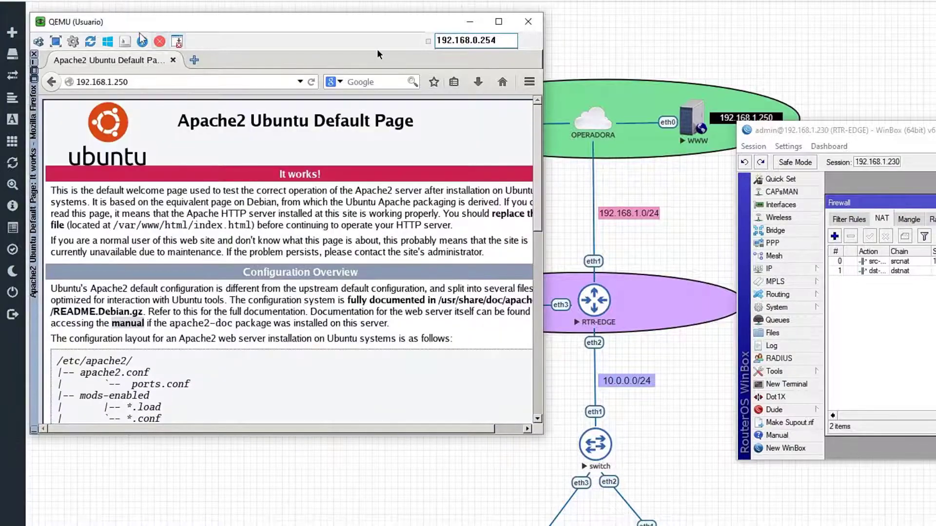
click(470, 21)
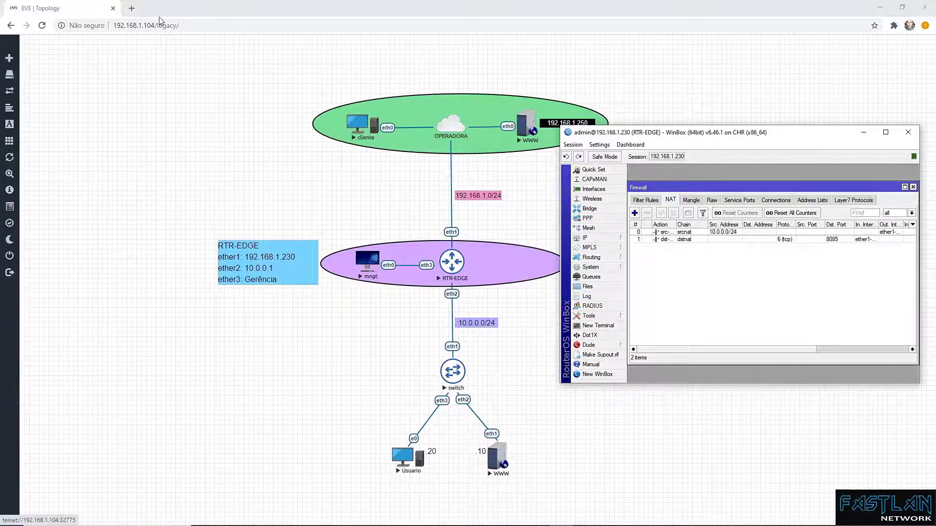
Step: Test the port forward by loading 192.168.1.230:8085 in a new browser tab, and return to the EVE topology
click(131, 8)
text(192.168.1)
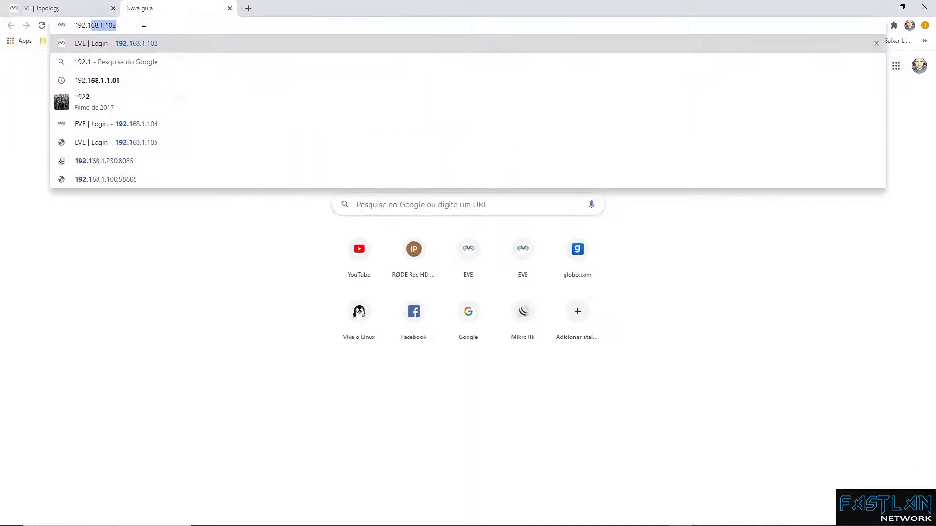
text(.230)
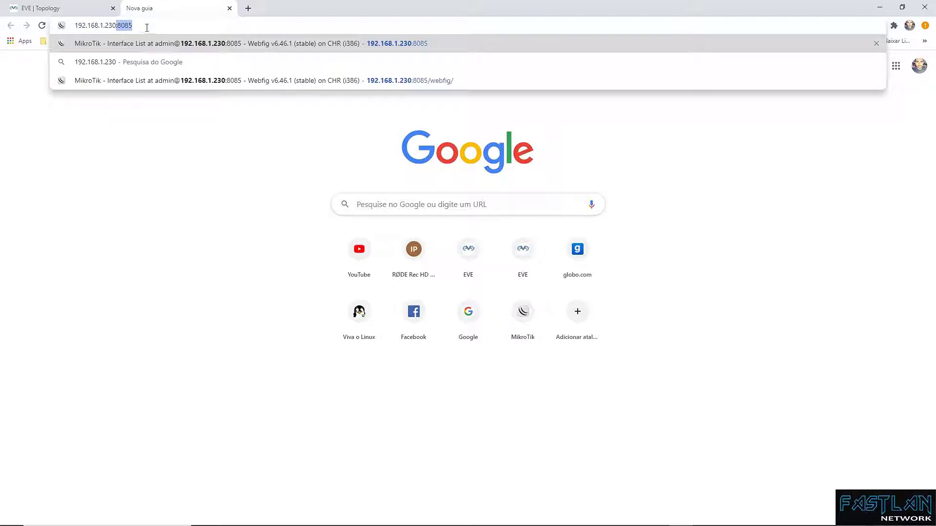
click(148, 27)
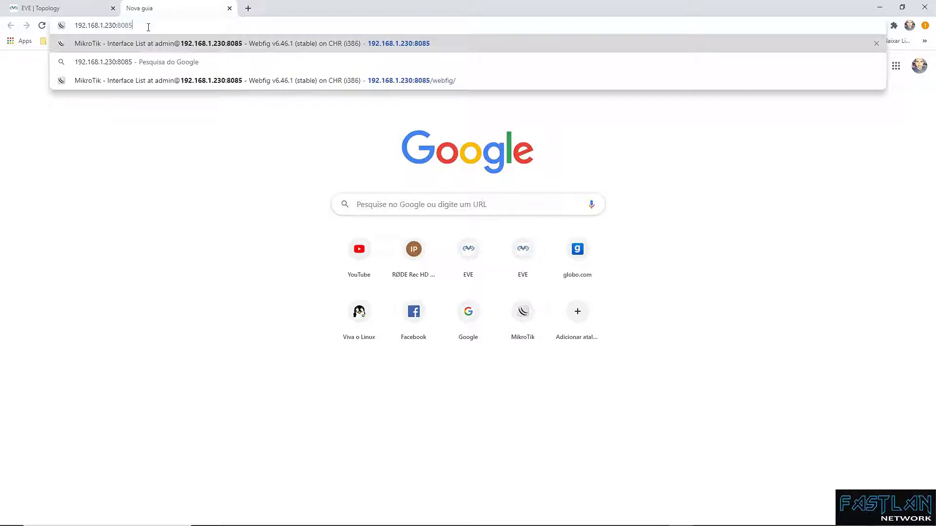
key(Return)
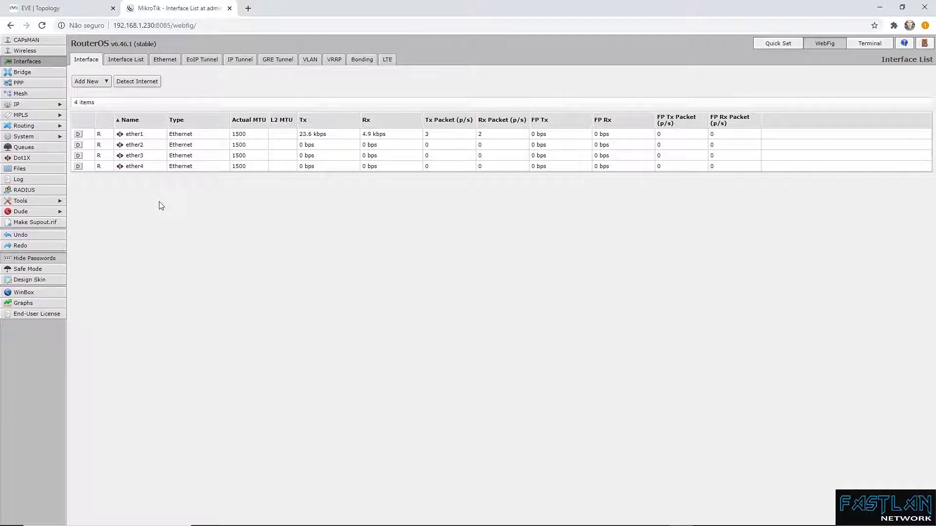
click(56, 7)
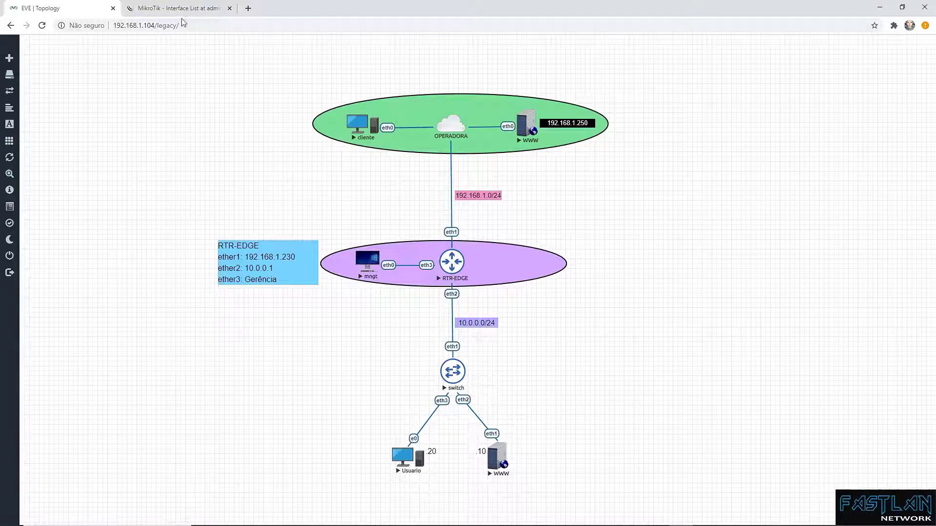
Step: Review the port 8085 dst-nat rule in WinBox and the forwarded MikroTik page, and return to the EVE topology
click(197, 7)
click(86, 8)
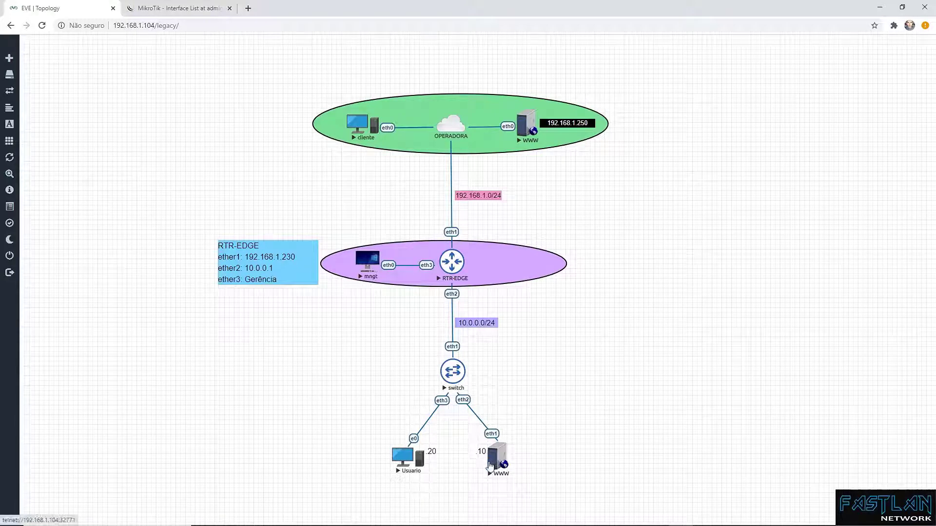
click(633, 516)
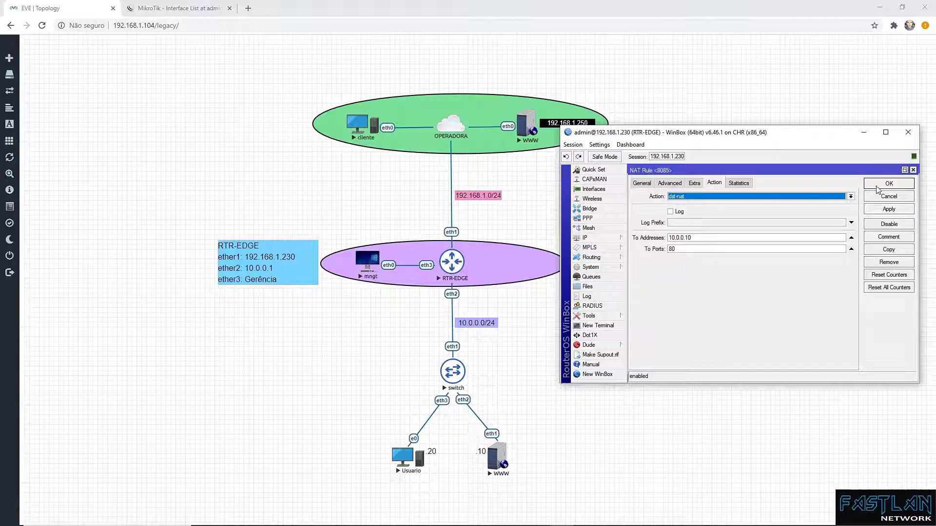
click(180, 8)
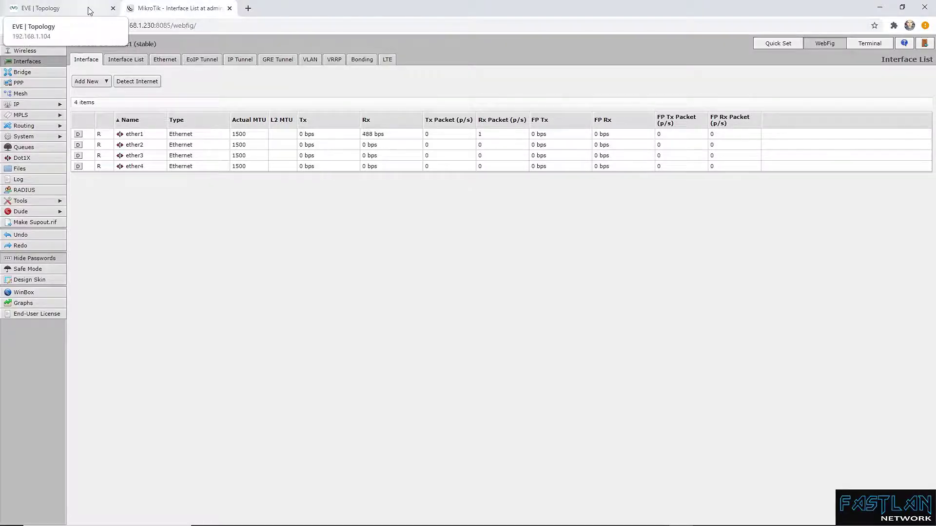
click(49, 8)
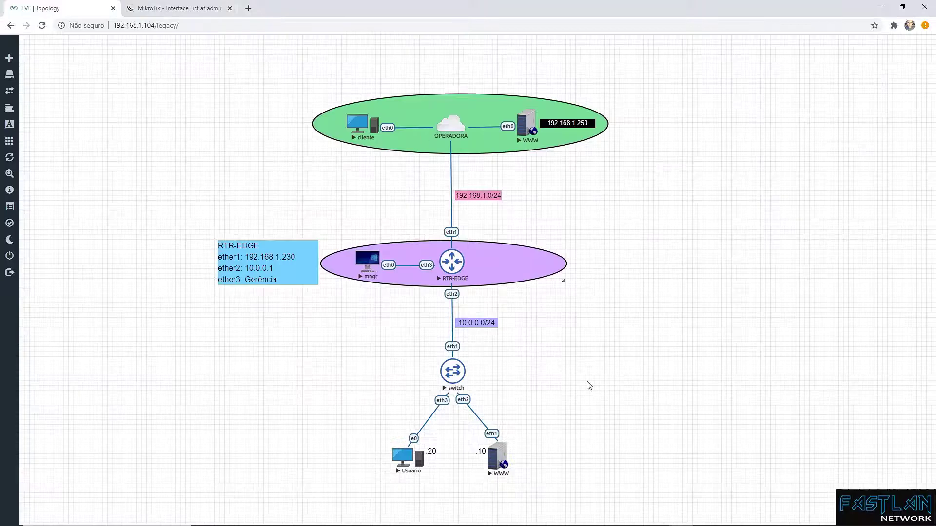
Step: In WinBox on RTR-EDGE, start a new firewall NAT rule with chain dstnat and protocol 6 (tcp)
click(584, 517)
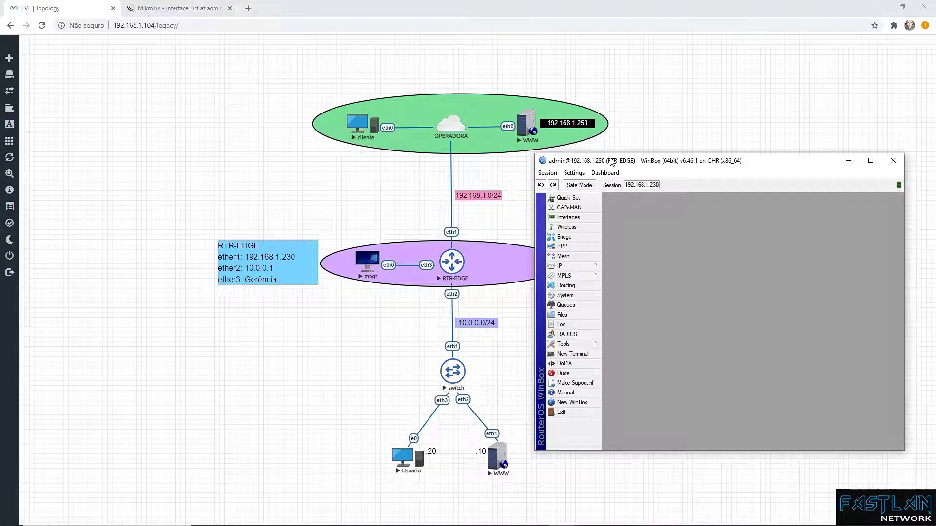
drag(612, 162, 617, 162)
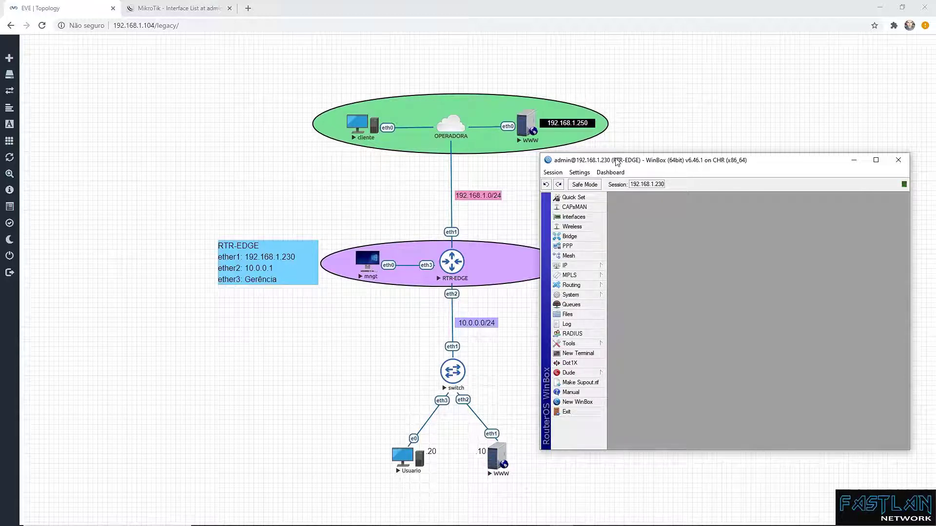
drag(617, 162, 628, 161)
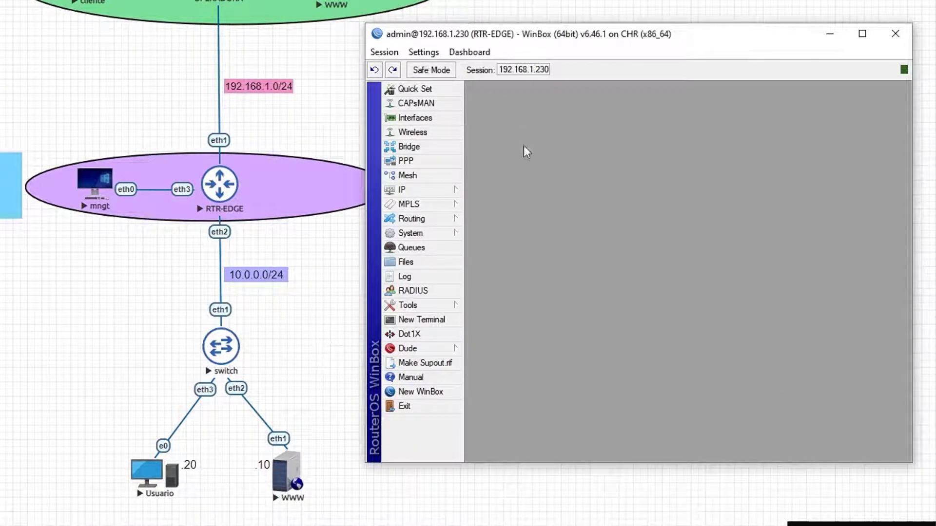
click(443, 190)
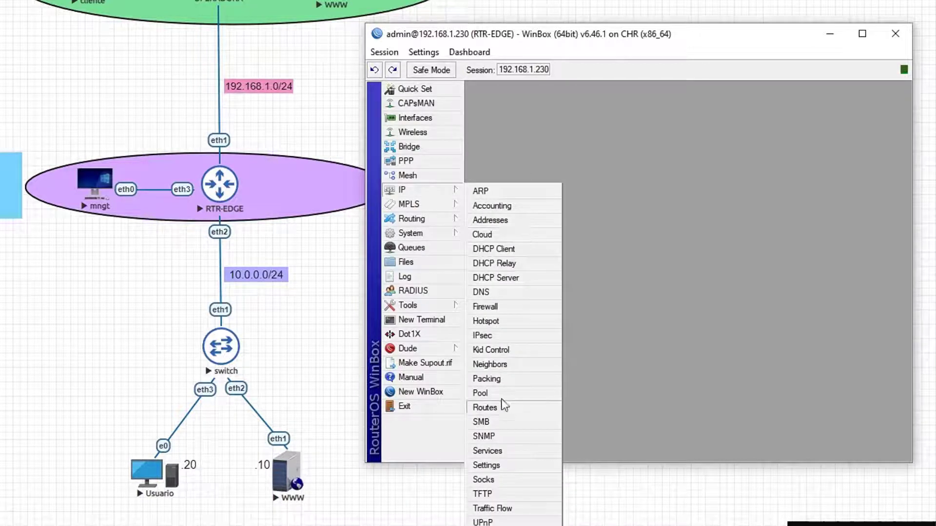
click(494, 306)
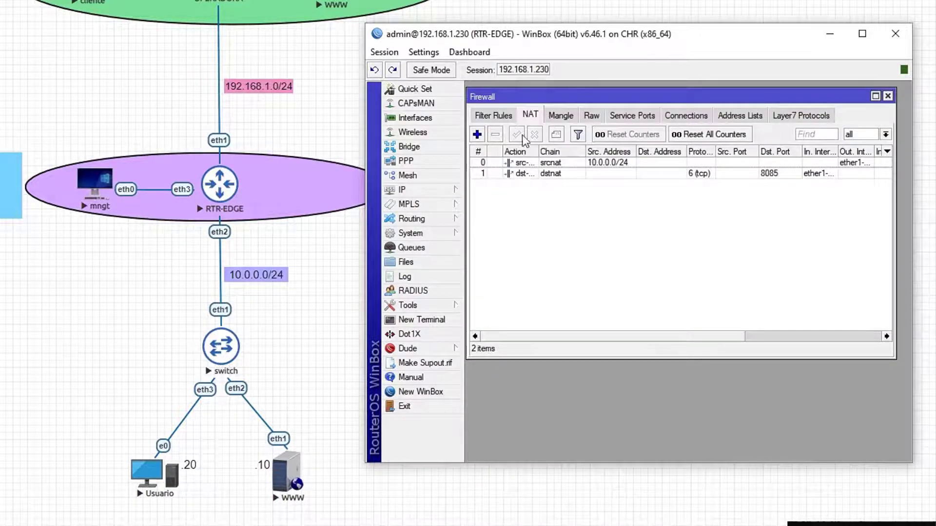
click(477, 134)
click(809, 128)
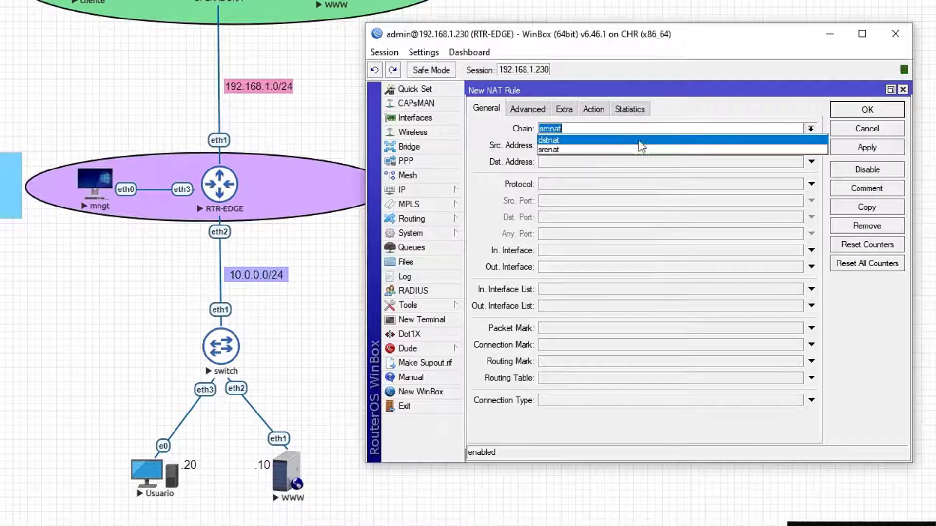
click(577, 141)
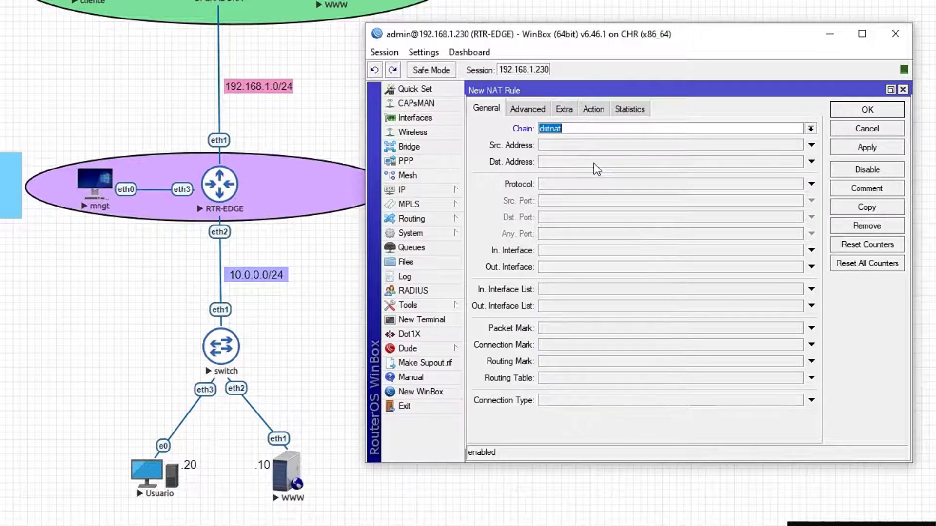
click(572, 184)
Step: Set the new NAT rule's destination port to 3389 and its incoming interface to ether1-wan
click(555, 217)
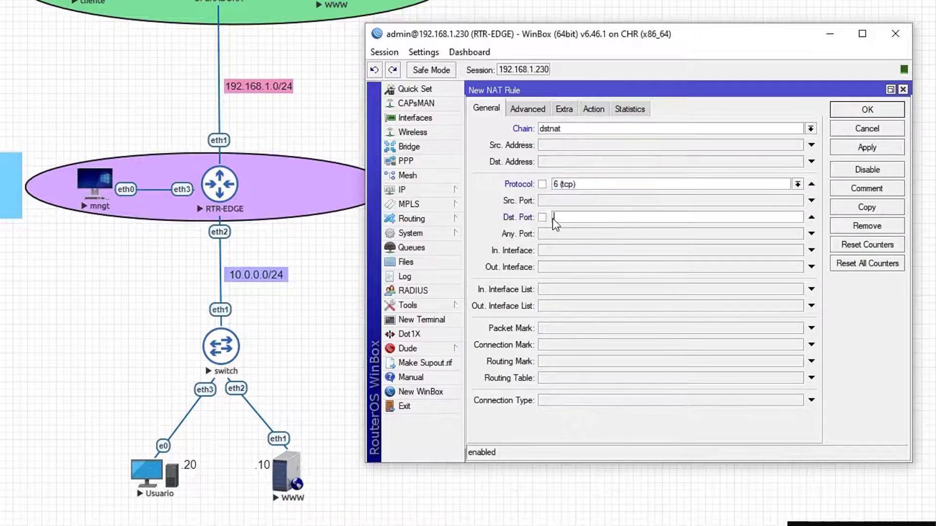
text(3389)
click(576, 250)
click(576, 250)
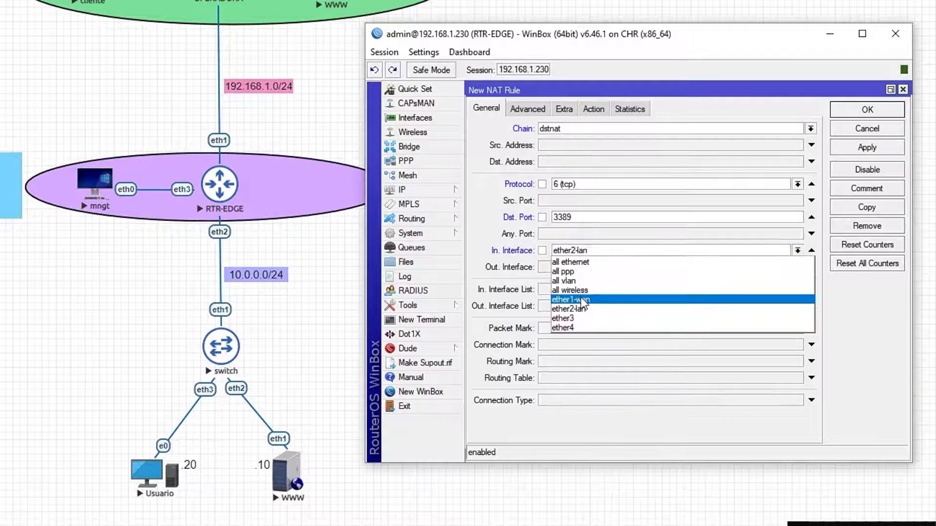
click(579, 296)
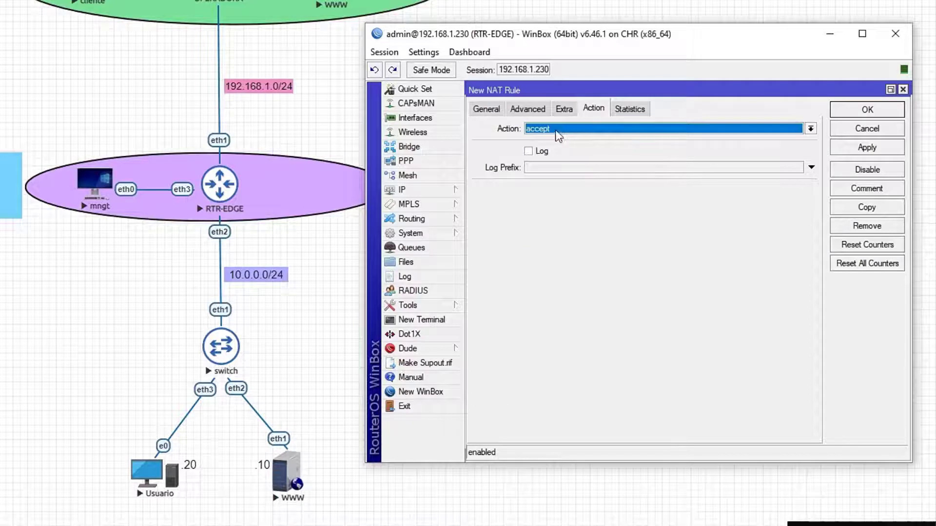
Step: Set the rule's action to dst-nat towards address 10.0.0.10 and port 3389, and save the rule
click(576, 127)
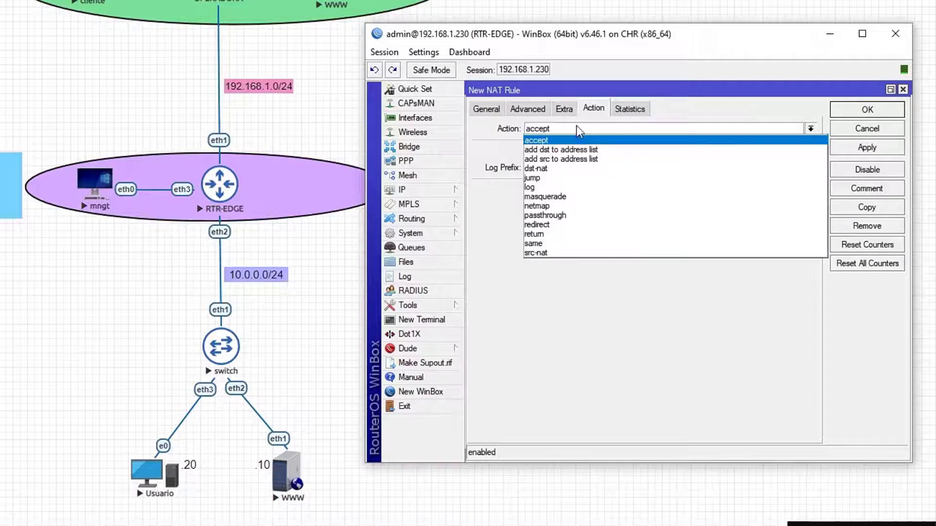
click(563, 169)
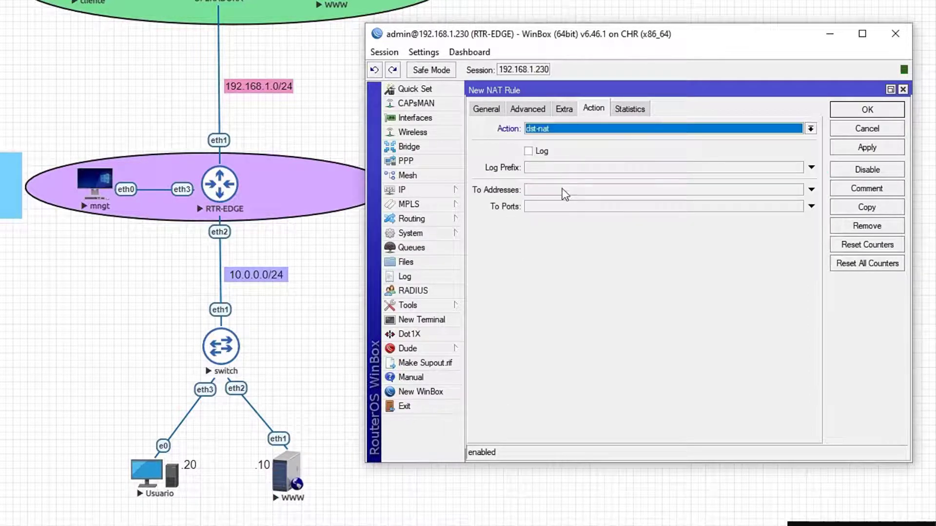
click(563, 190)
text(10.0.0.10)
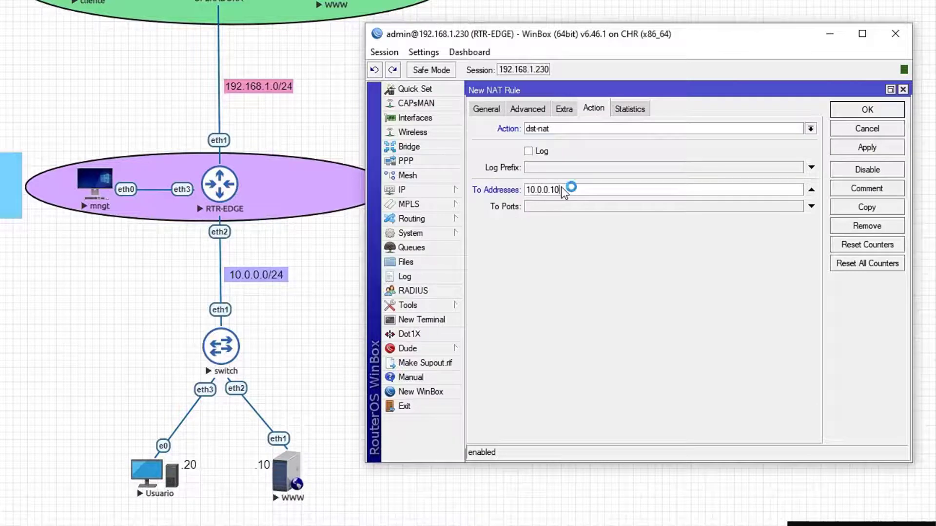
key(Tab)
text(3389)
key(Return)
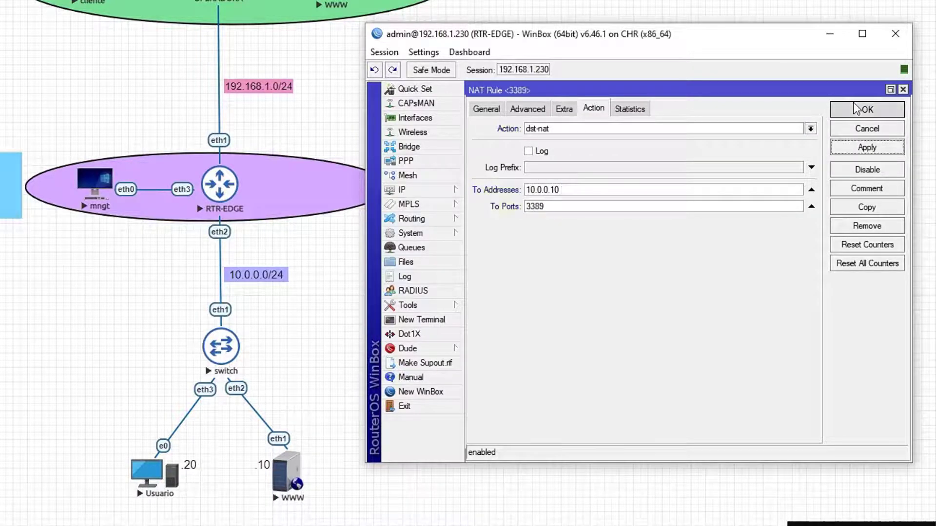
click(638, 184)
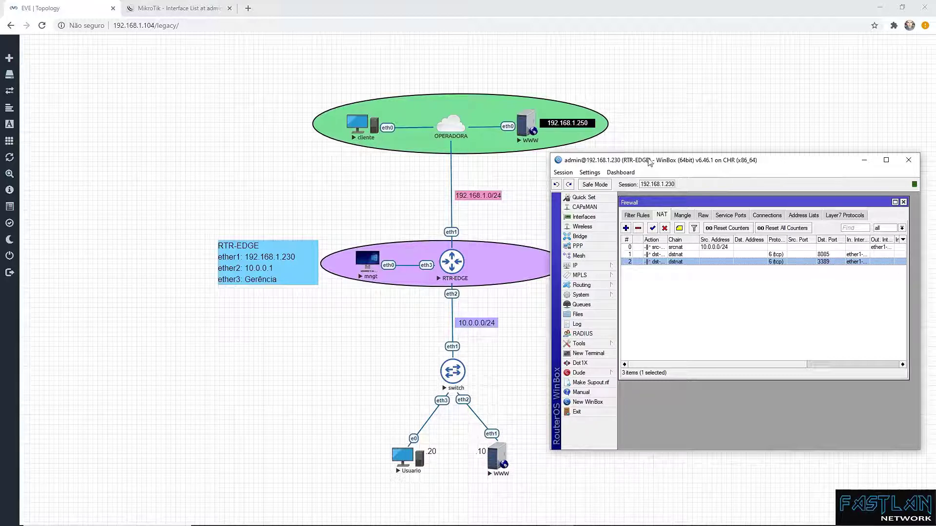
Step: Move and enlarge the WinBox window, and widen and reposition the Firewall window inside it to show more NAT rule columns
drag(650, 163, 594, 94)
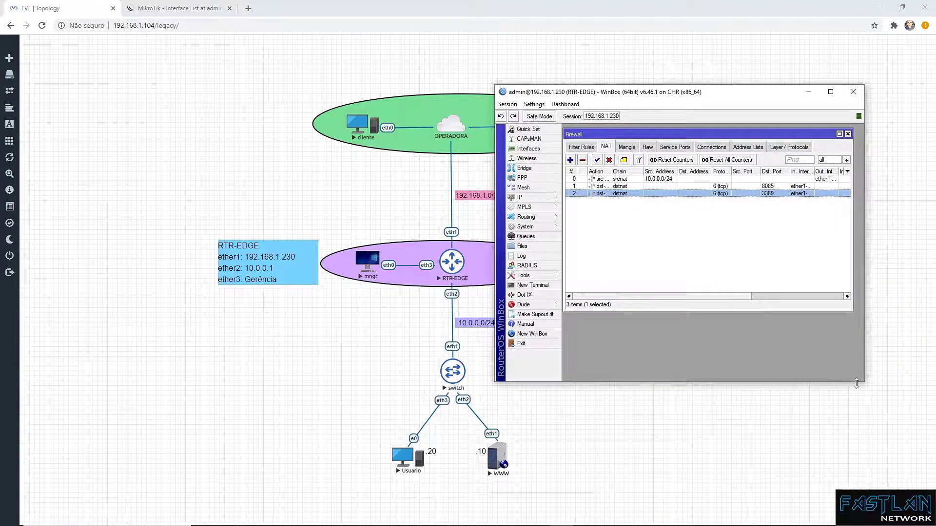
drag(857, 383, 928, 411)
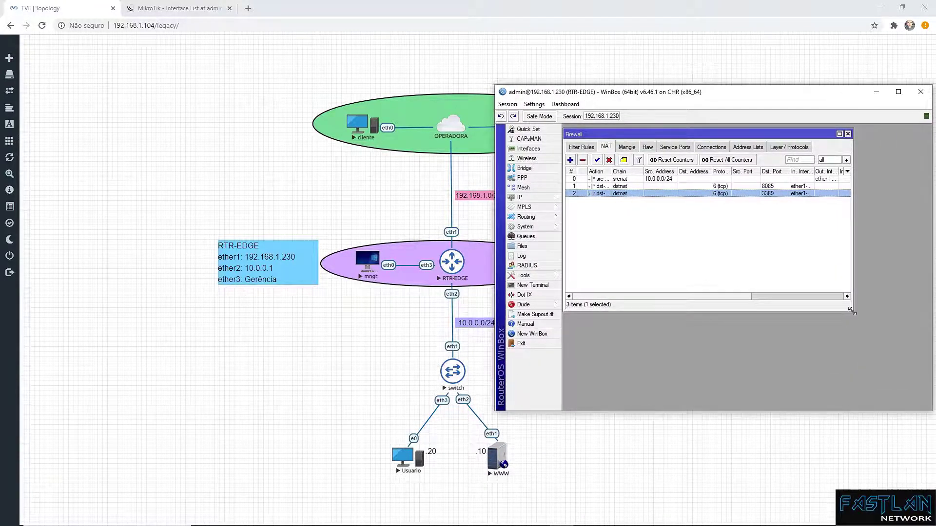
drag(852, 311, 925, 353)
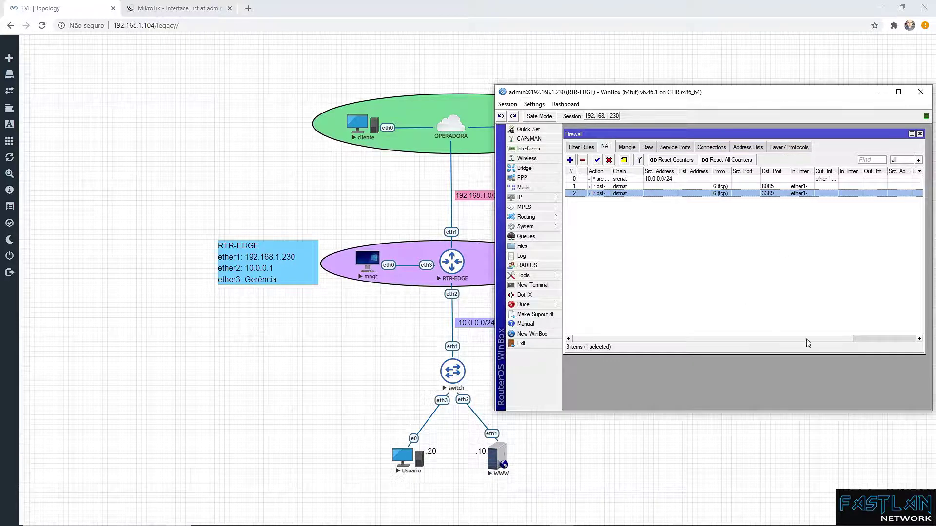
drag(806, 340, 882, 343)
drag(671, 132, 676, 162)
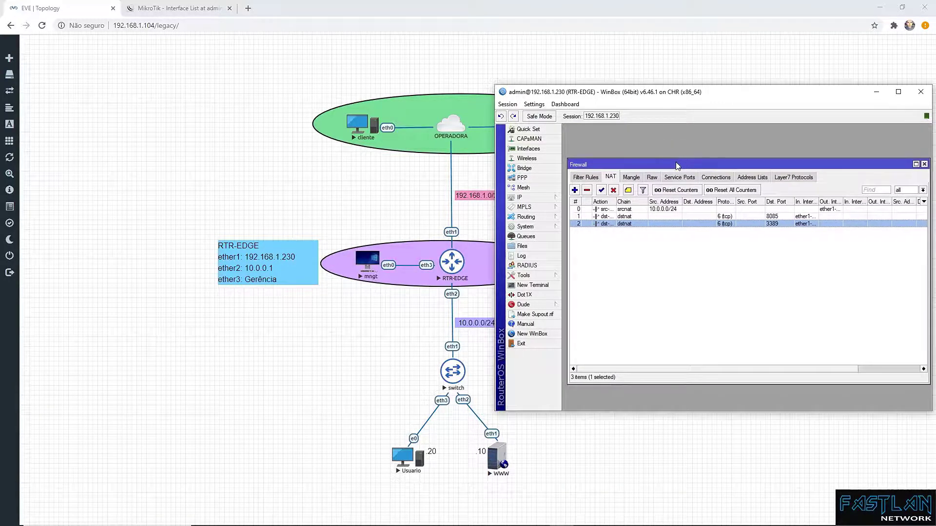